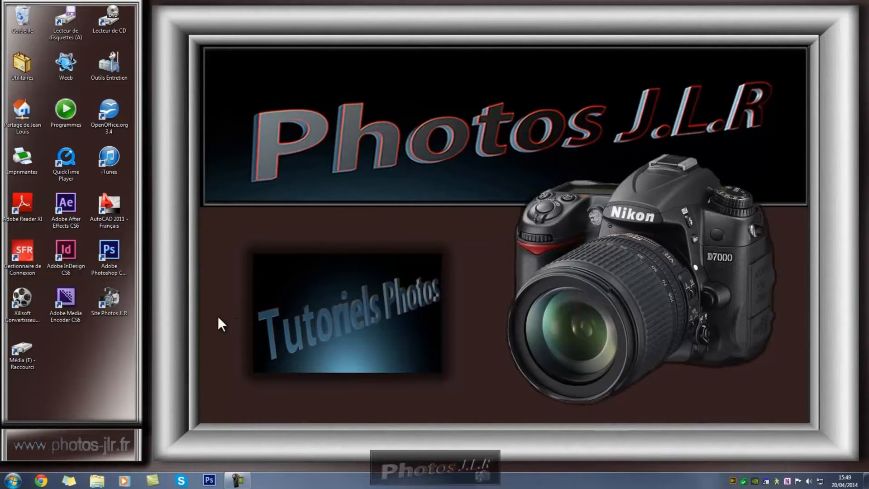
# Open the Windows Images library directly to view its folders and files, and close the window
pyautogui.click(13, 481)
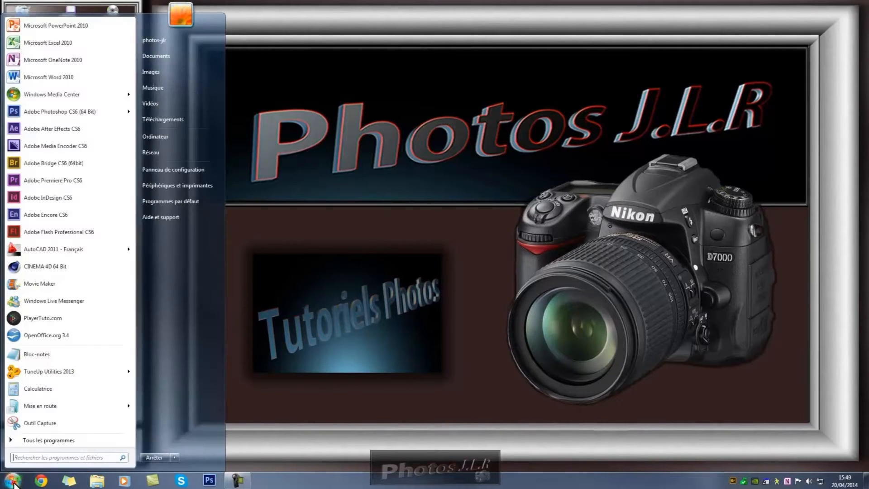
pyautogui.click(154, 70)
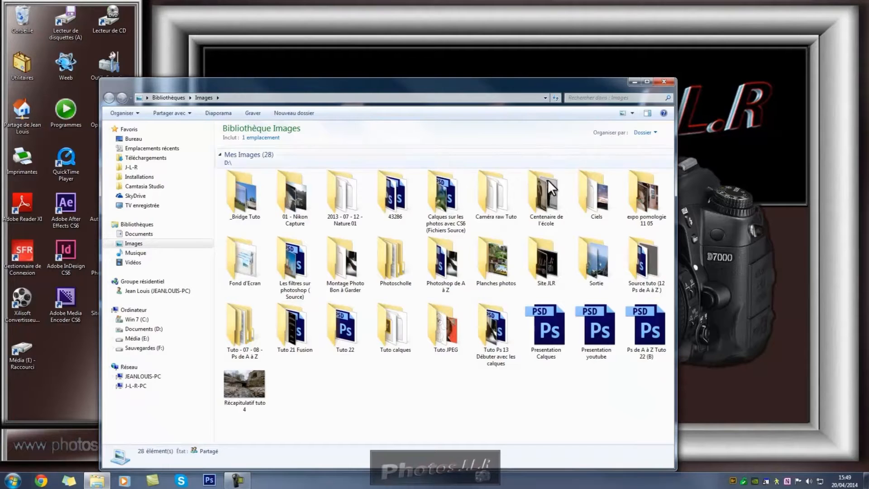
pyautogui.click(664, 81)
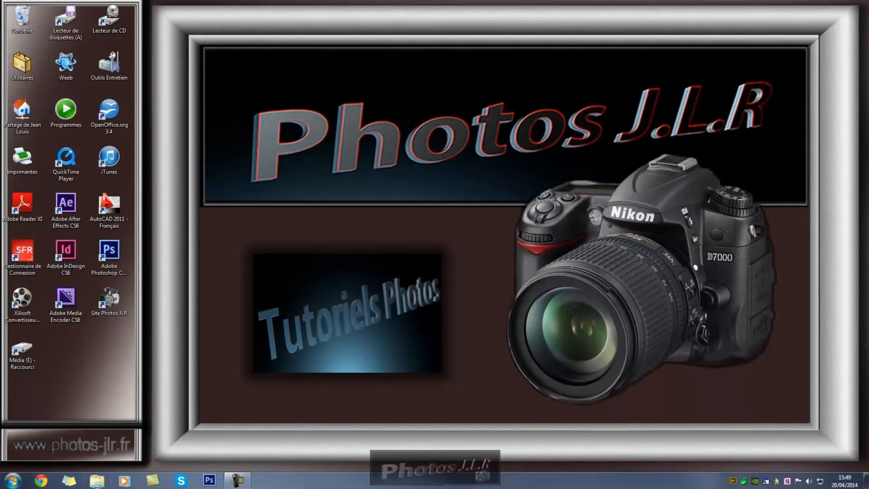
# Switch to Windows Explorer, browse from the libraries overview to the Images library to view its contents, and close the window
pyautogui.click(97, 482)
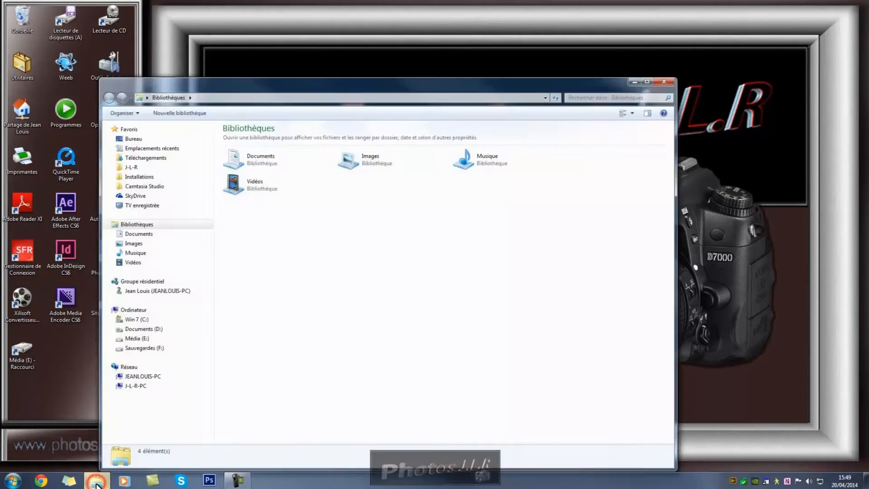
pyautogui.click(134, 245)
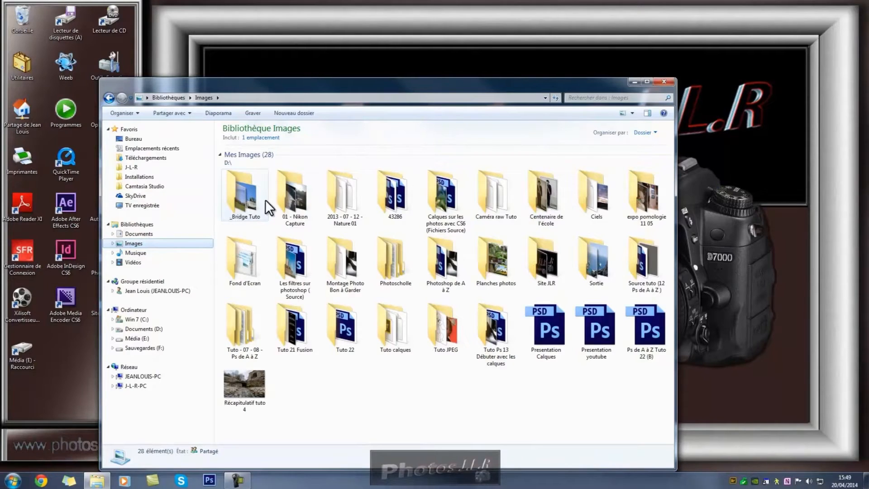
pyautogui.click(664, 81)
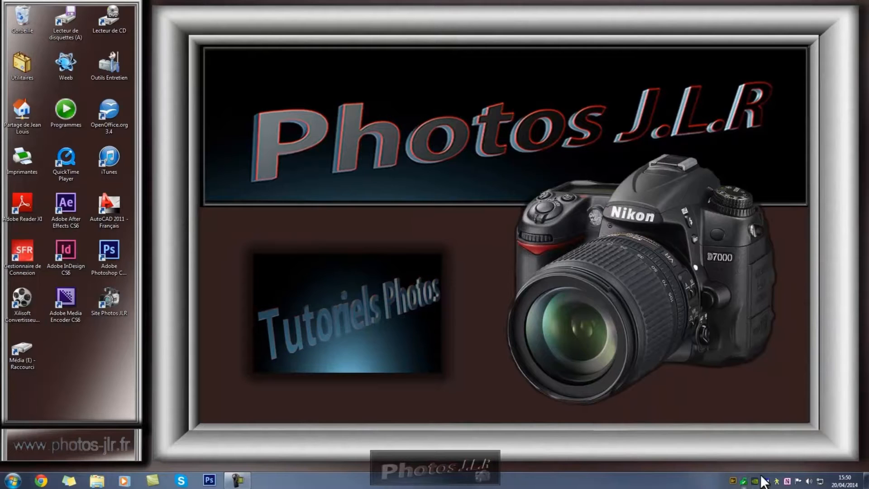
# Switch to Adobe Bridge to browse the Mes Images folder
pyautogui.click(734, 482)
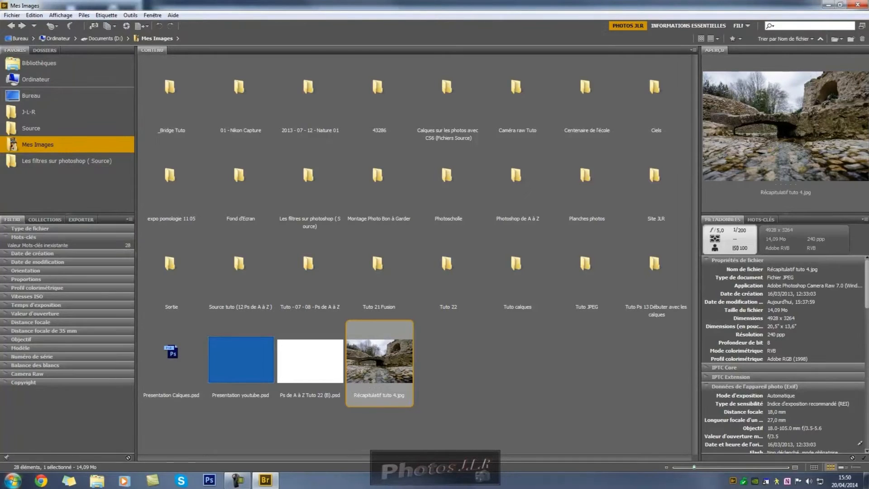
# Compare the Windows Images library window with the Mes Images folder in Bridge by placing it over Bridge, and close it
pyautogui.click(12, 481)
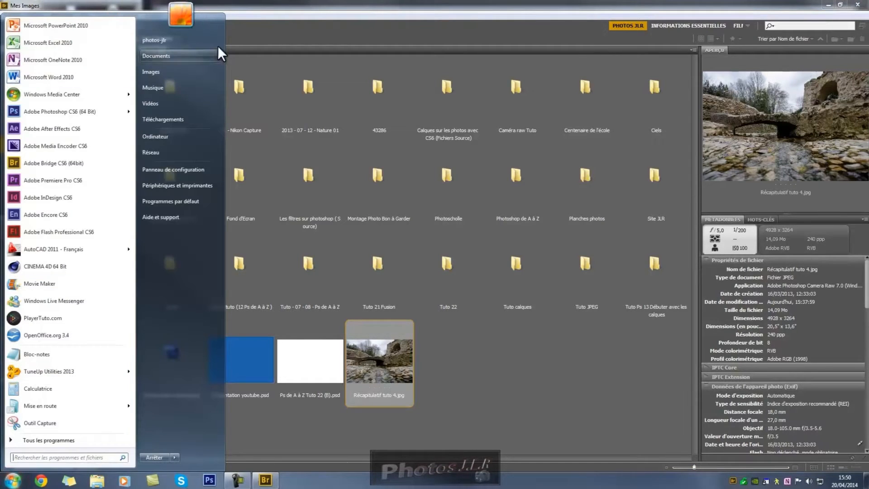
pyautogui.click(152, 70)
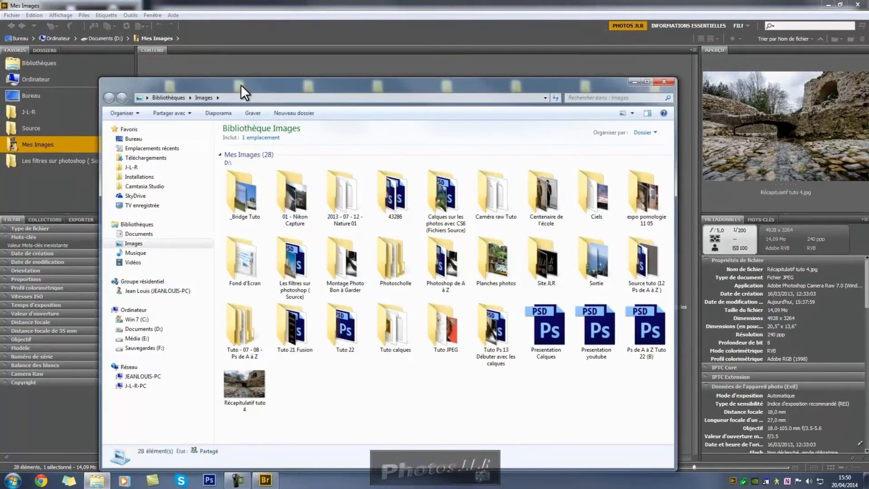
pyautogui.moveTo(281, 87); pyautogui.dragTo(314, 87)
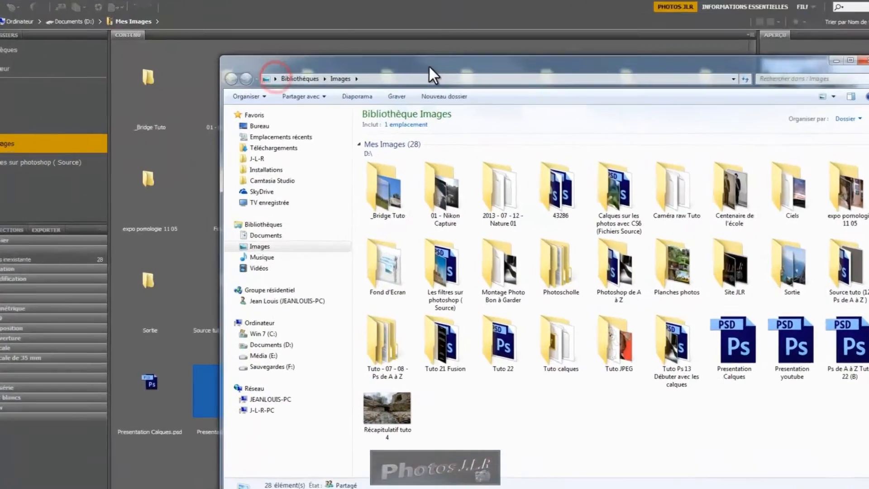
pyautogui.moveTo(521, 21)
pyautogui.mouseDown()
pyautogui.moveTo(540, 20)
pyautogui.moveTo(516, 6)
pyautogui.mouseUp()
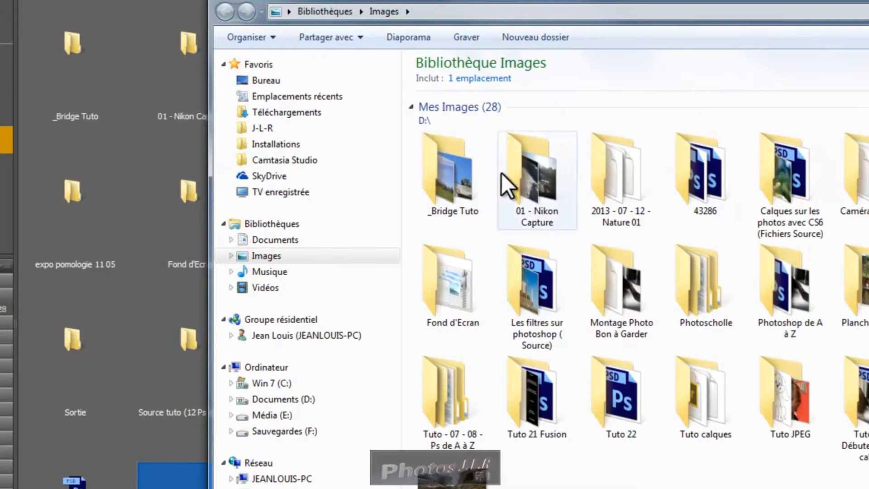
pyautogui.moveTo(561, 2); pyautogui.dragTo(739, 0)
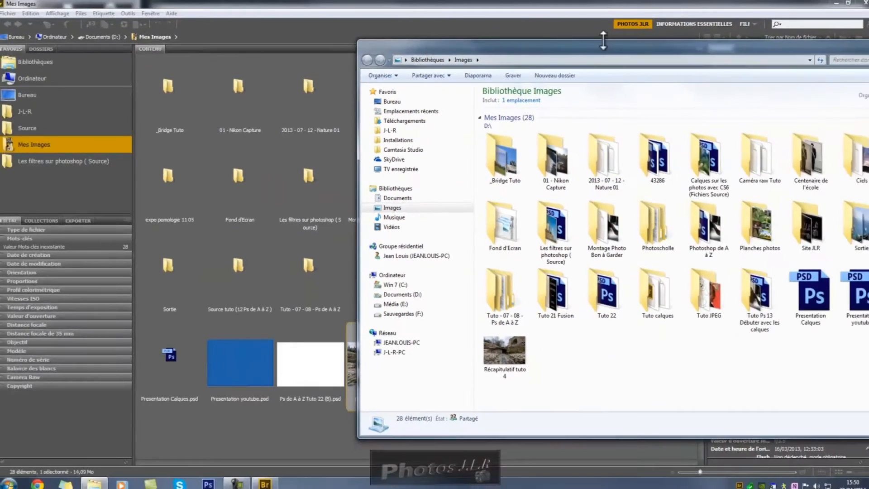
pyautogui.moveTo(604, 44); pyautogui.dragTo(389, 45)
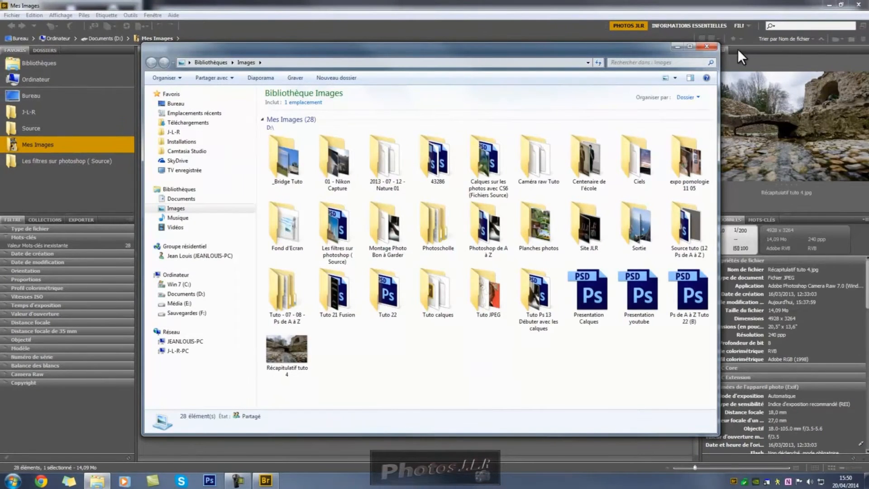
pyautogui.click(707, 45)
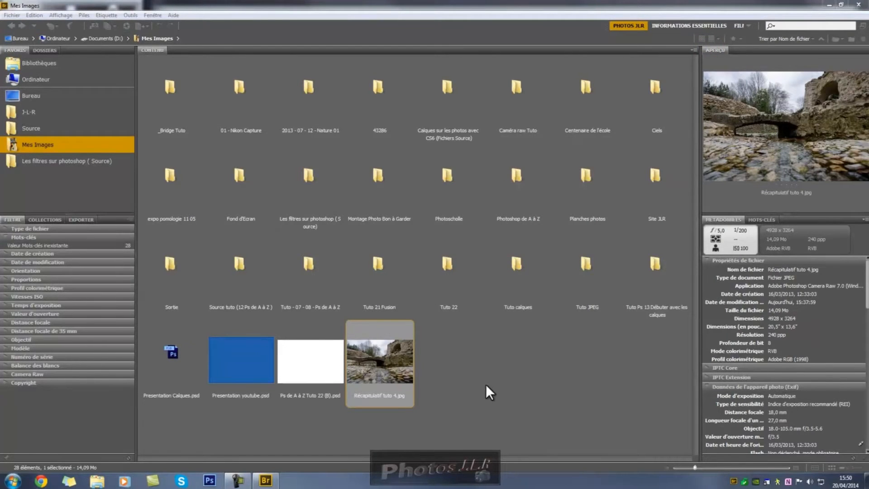
# Open the photo Récapitulatif tuto 4.jpg from Bridge in Photoshop
pyautogui.click(385, 363)
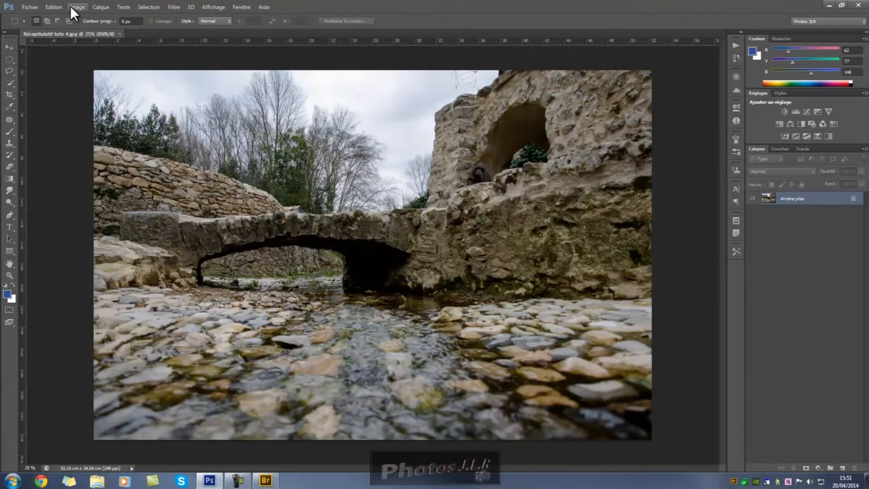
# Open the image Exemple 23 from the Sortie folder inside Mes Images as a second document
pyautogui.click(29, 7)
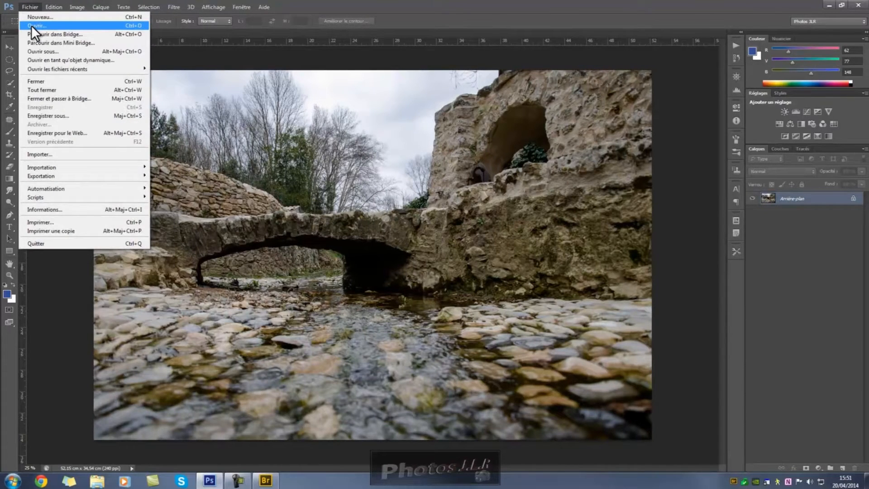
pyautogui.click(32, 26)
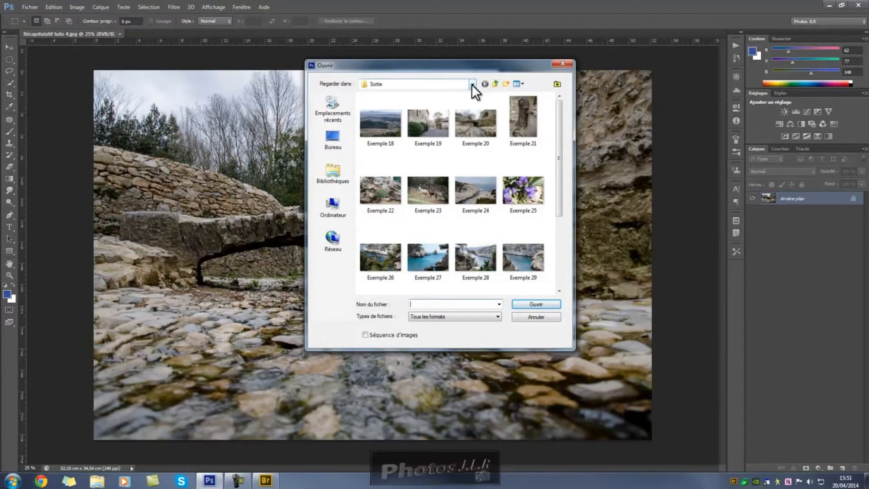
pyautogui.click(473, 84)
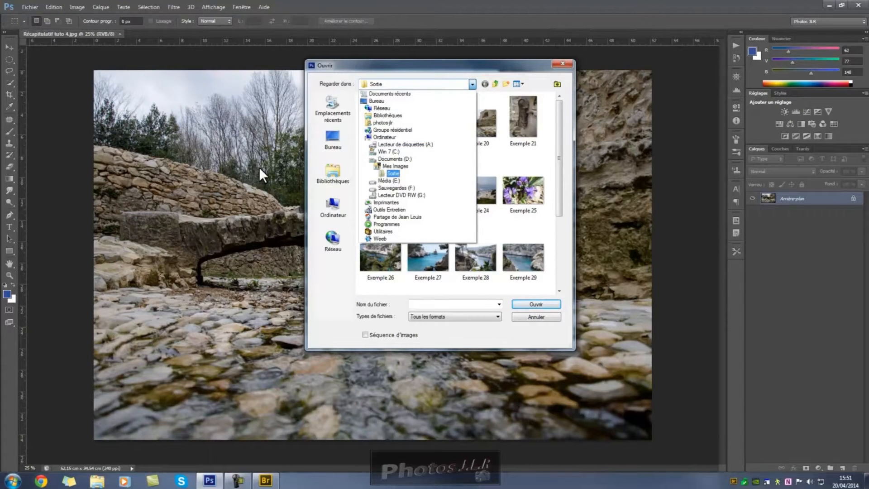
pyautogui.click(384, 172)
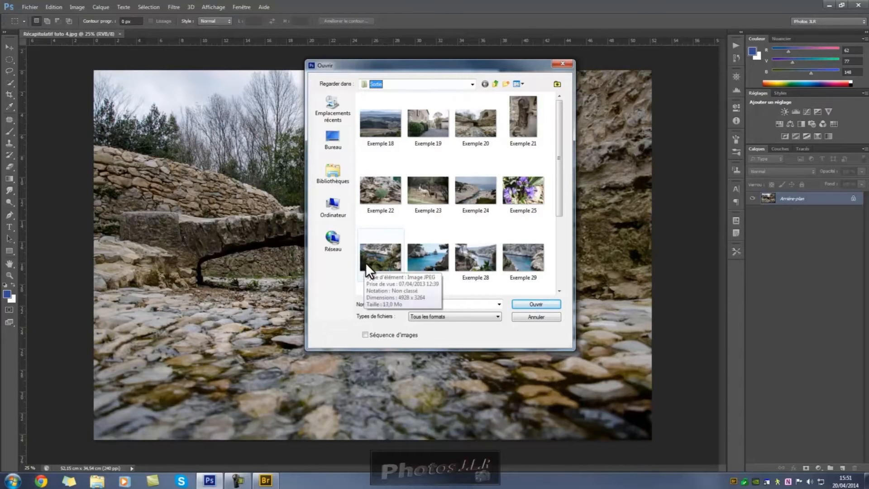
pyautogui.doubleClick(426, 192)
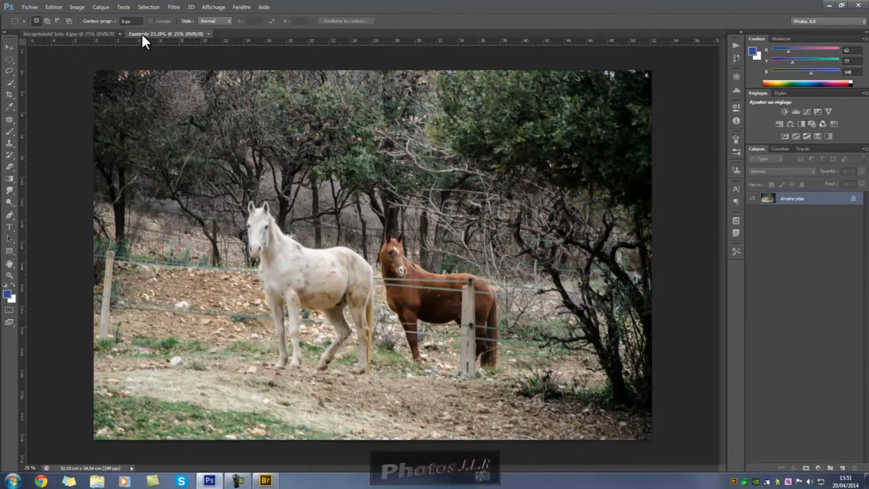
# Bring Récapitulatif tuto 4.jpg to the front and arrange the two open images as 2 vignettes verticales
pyautogui.click(56, 33)
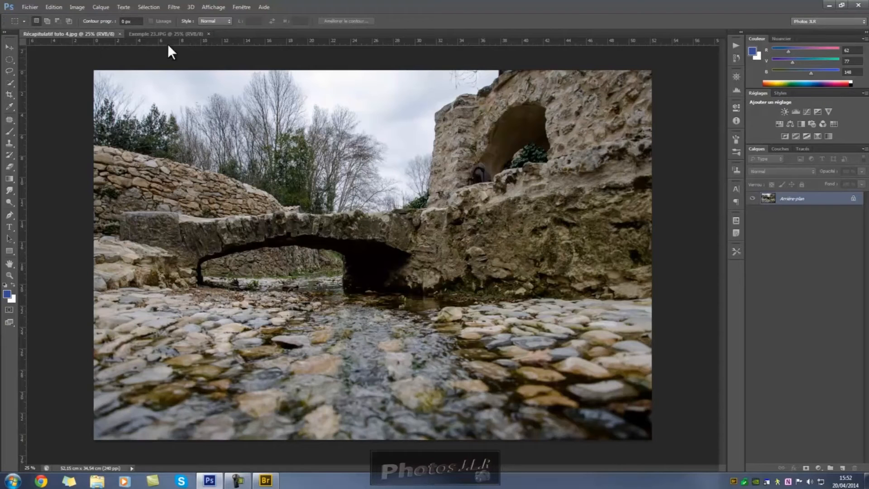
pyautogui.click(242, 6)
pyautogui.moveTo(244, 17)
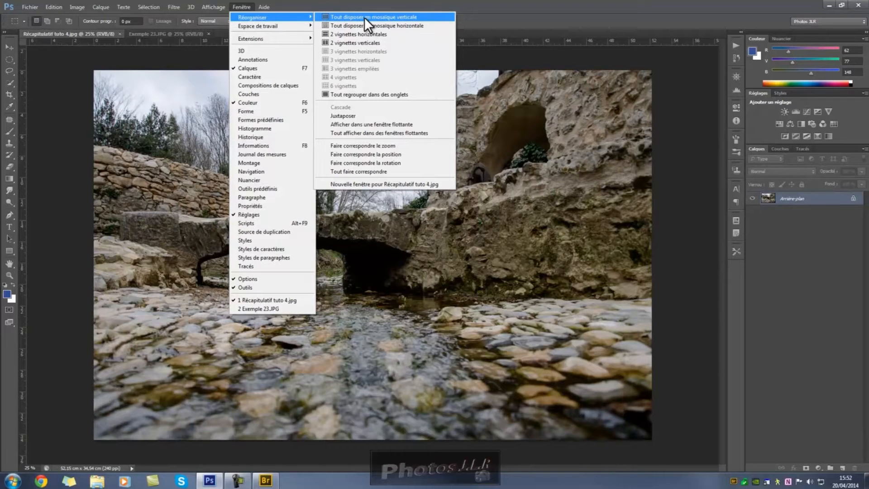
pyautogui.click(339, 43)
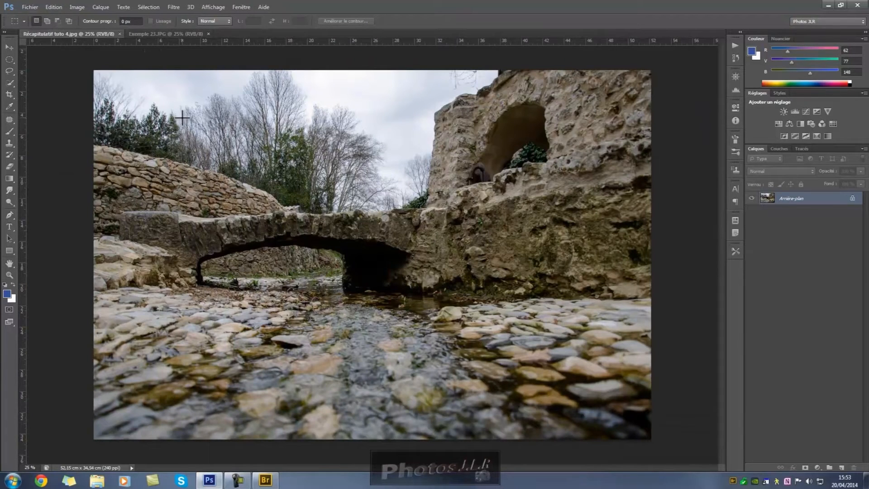
# Open Exemple 22, Exemple 27 and Exemple 28 together from the Sortie folder
pyautogui.click(31, 6)
pyautogui.click(35, 24)
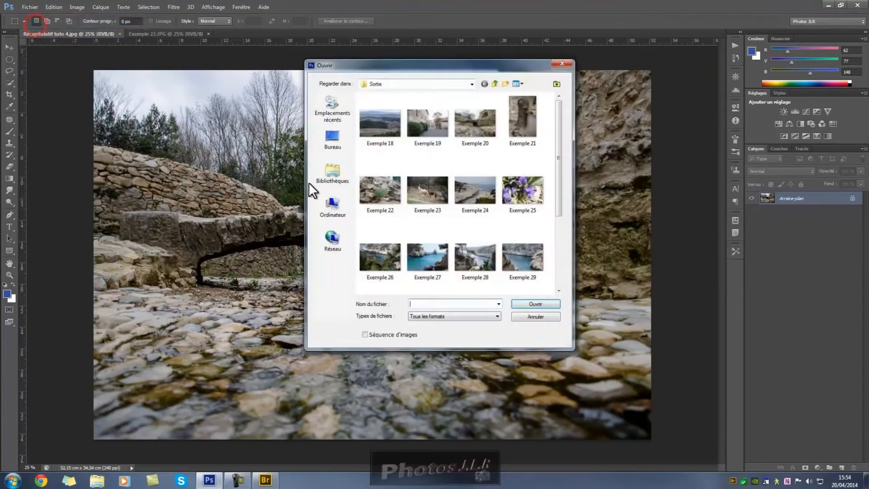
pyautogui.click(380, 192)
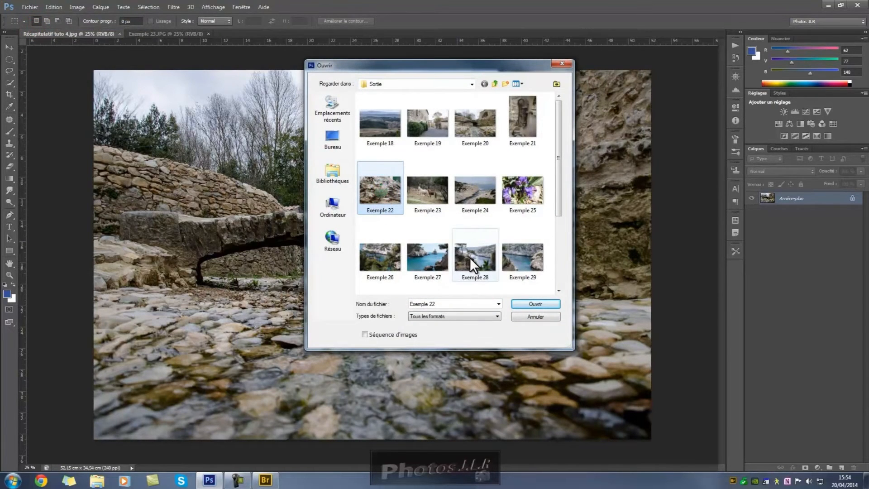
pyautogui.moveTo(470, 257)
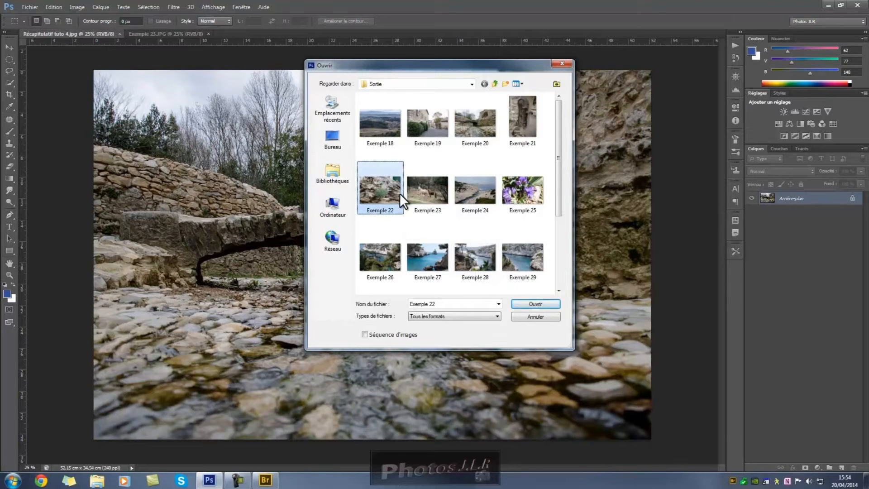
pyautogui.keyDown('ctrl'); pyautogui.click(474, 258); pyautogui.keyUp('ctrl')
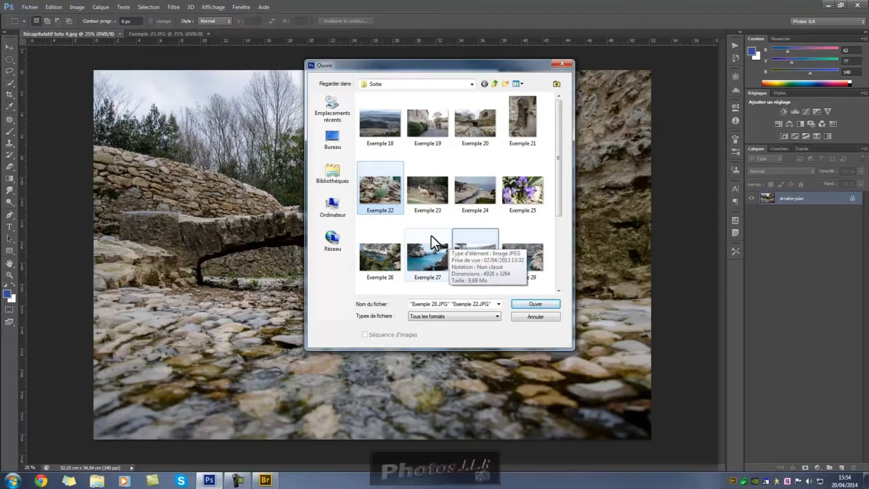
pyautogui.keyDown('ctrl'); pyautogui.click(428, 261); pyautogui.keyUp('ctrl')
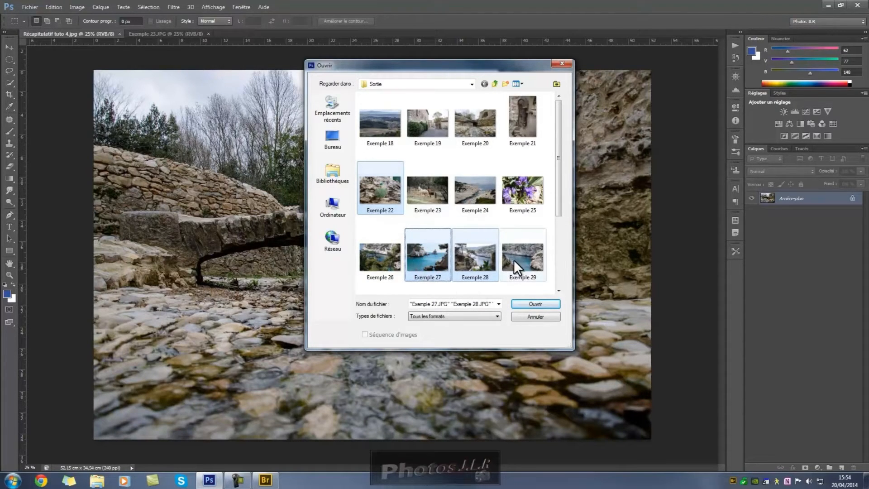
pyautogui.click(534, 304)
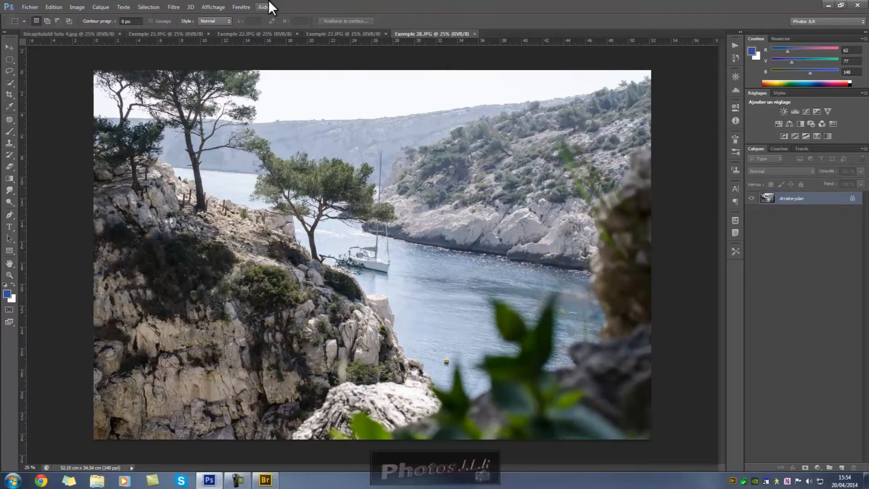
# Arrange all five open images side by side as a vertical mosaic (Tout disposer en mosaïque verticale)
pyautogui.click(242, 6)
pyautogui.moveTo(245, 16)
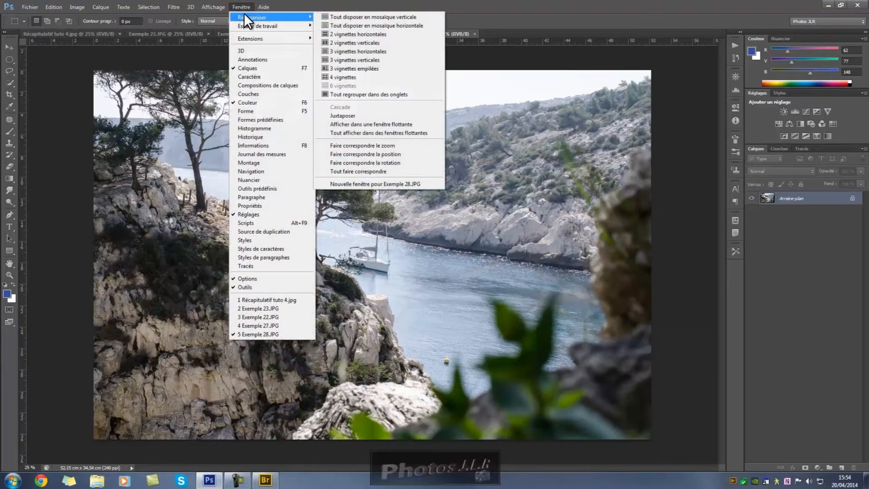
pyautogui.click(357, 16)
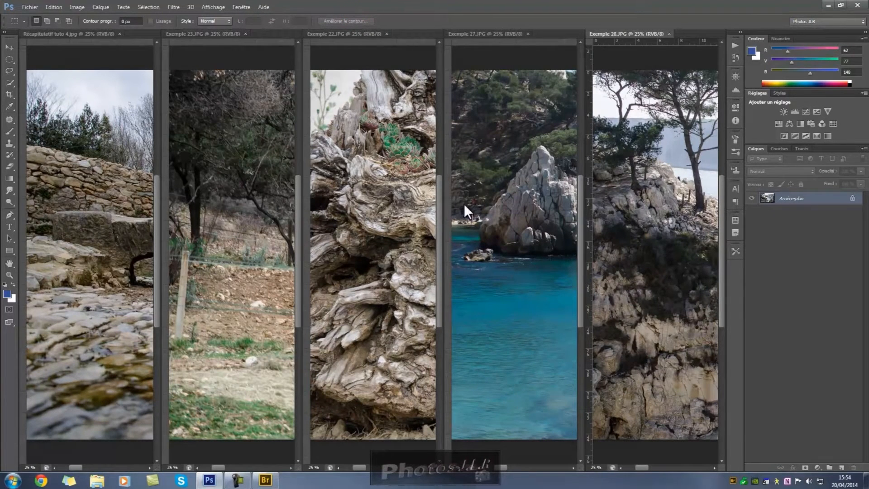
# Regroup all tiled images into tabs (Tout regrouper dans des onglets)
pyautogui.click(243, 6)
pyautogui.moveTo(243, 16)
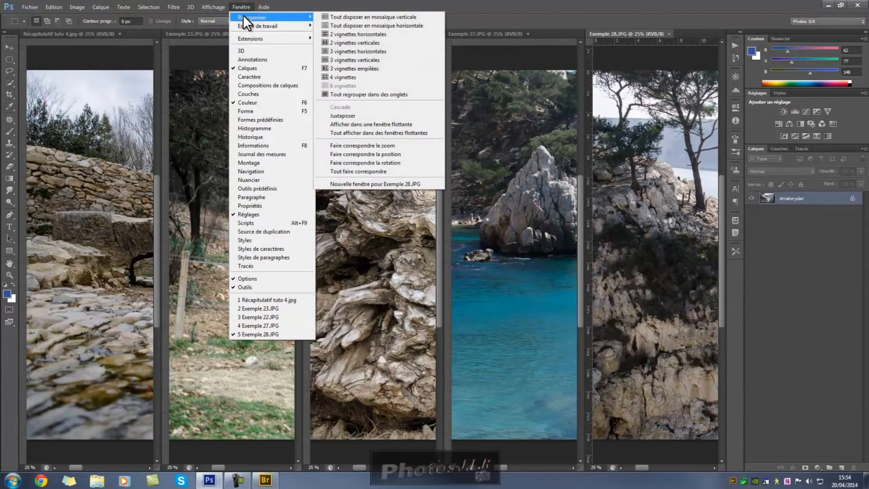
pyautogui.click(348, 94)
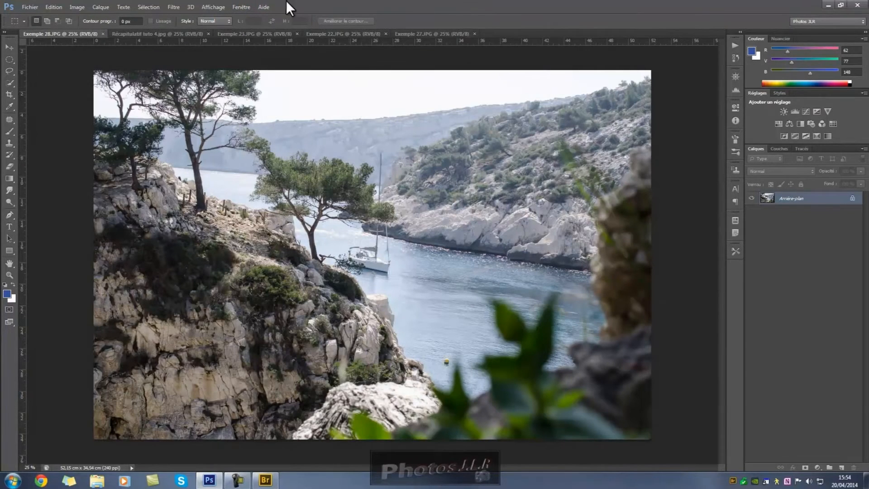
# Arrange the open images in the 4 vignettes layout
pyautogui.click(245, 6)
pyautogui.moveTo(247, 17)
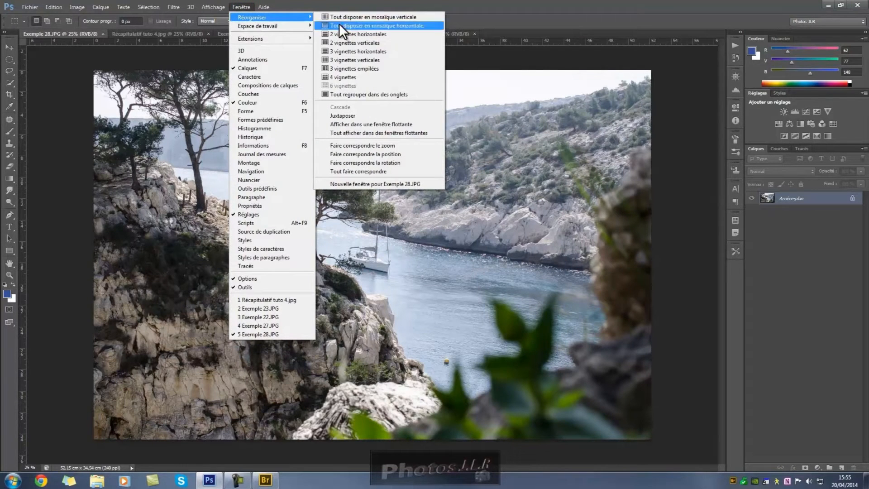
pyautogui.click(337, 77)
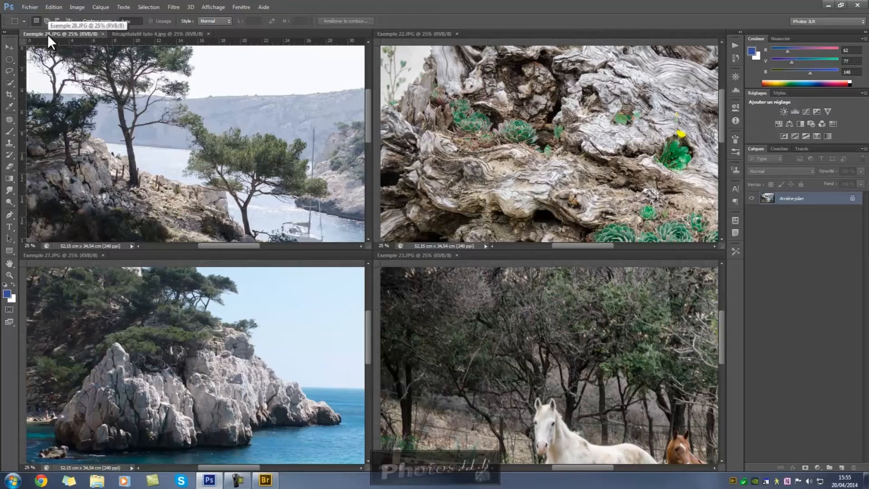
# Switch the shared pane between Récapitulatif tuto 4 and Exemple 28 to view both images, finishing on Récapitulatif tuto 4
pyautogui.click(156, 34)
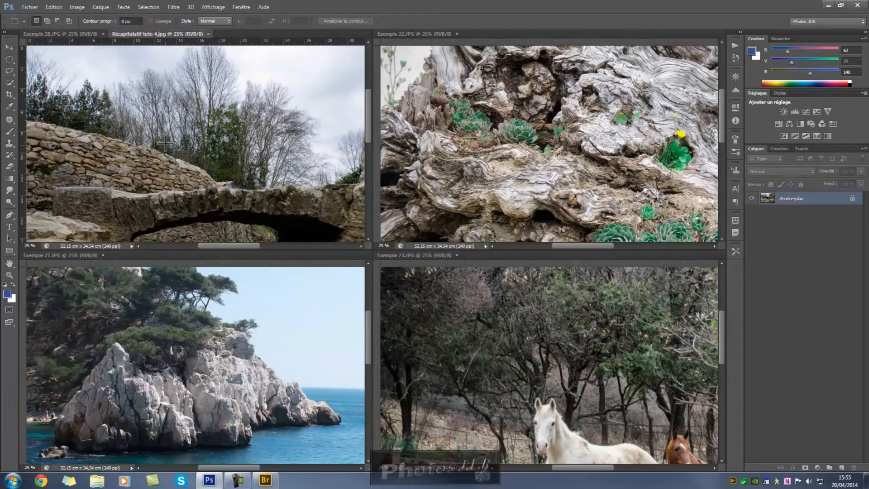
pyautogui.click(70, 34)
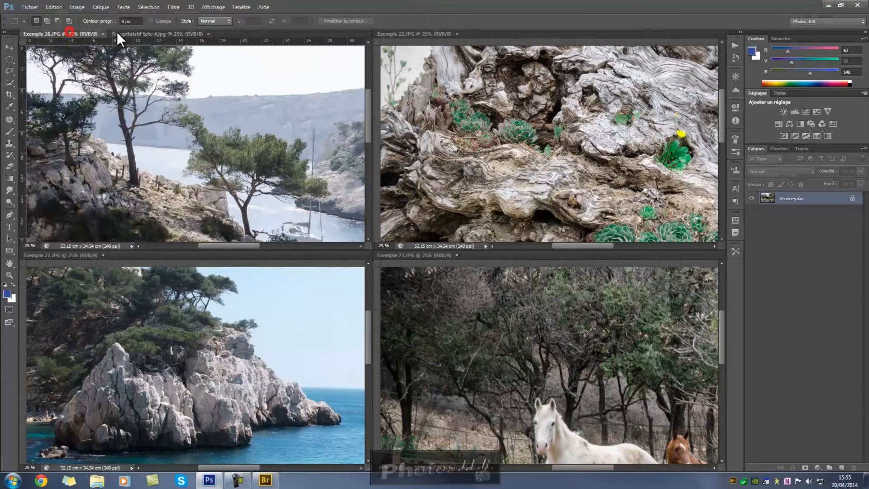
pyautogui.click(143, 33)
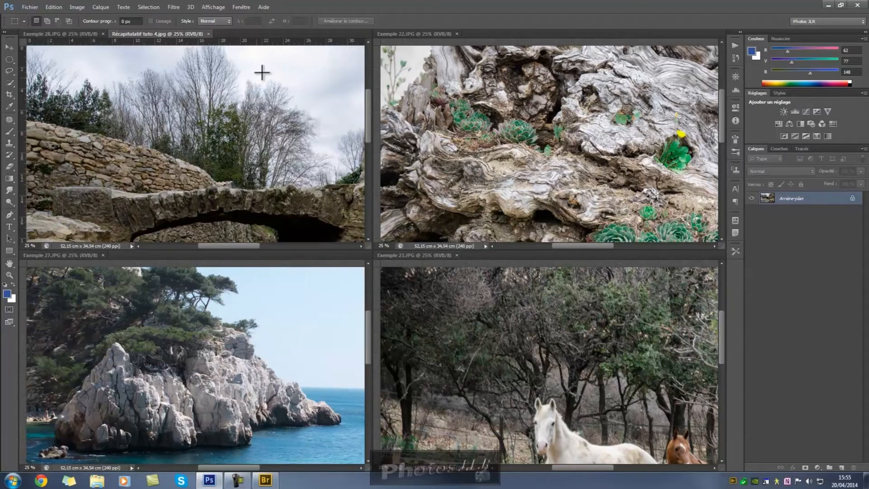
# Gather the open images from the four-pane layout back into tabs (Tout regrouper dans des onglets)
pyautogui.click(245, 6)
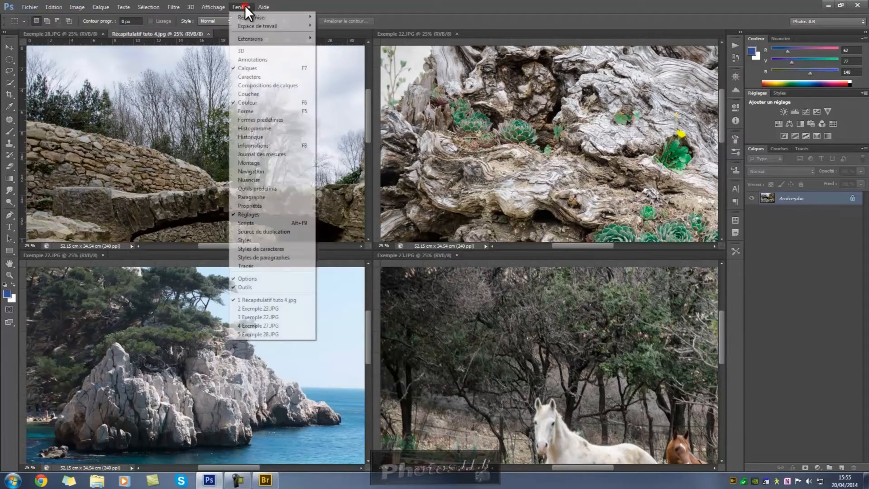
pyautogui.moveTo(246, 14)
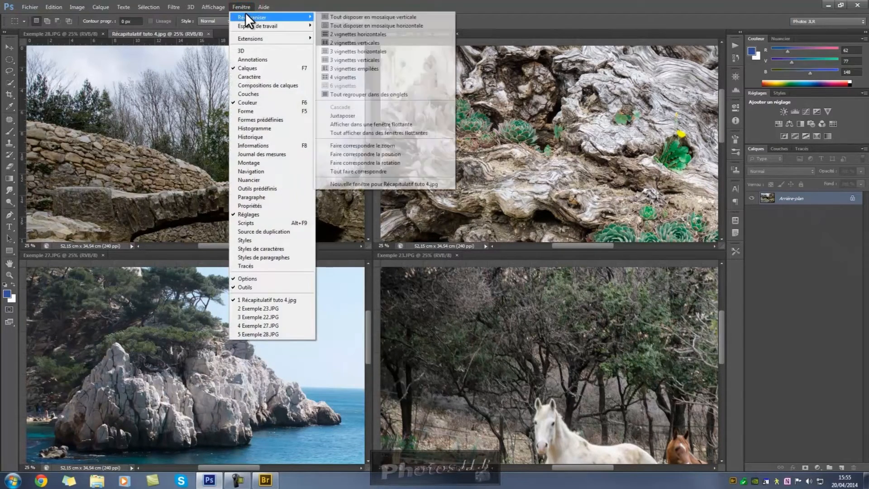
pyautogui.click(349, 95)
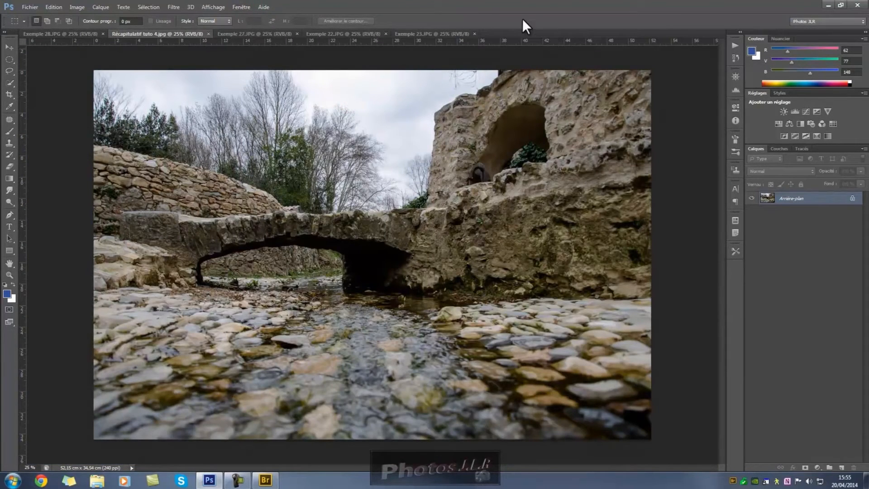
# Close Exemple 23, Exemple 22 and Exemple 27
pyautogui.click(474, 33)
pyautogui.click(385, 33)
pyautogui.click(297, 34)
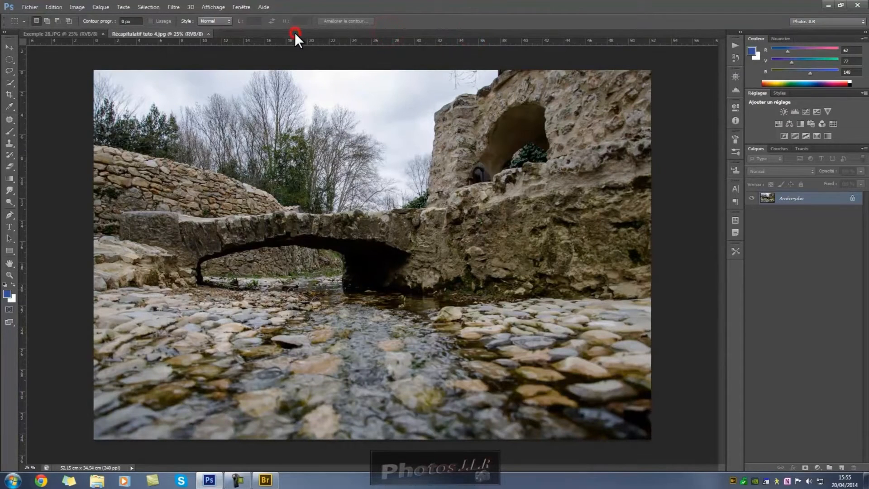
# View Exemple 28 and Récapitulatif tuto 4 in turn, and reorder their tabs so Exemple 28 comes second
pyautogui.click(82, 31)
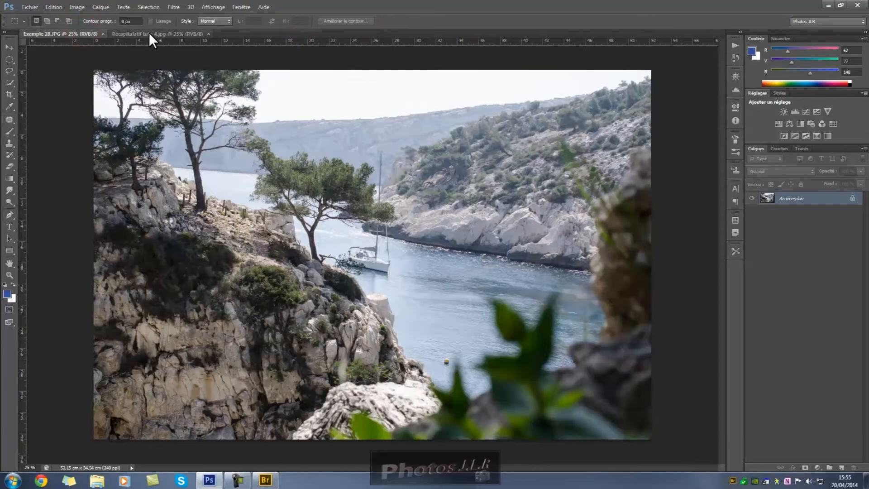
pyautogui.click(150, 33)
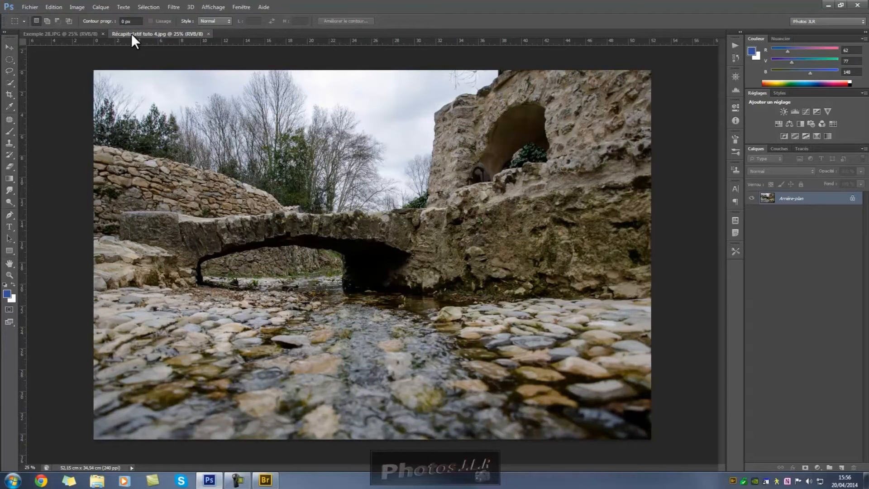
pyautogui.moveTo(56, 33); pyautogui.dragTo(161, 35)
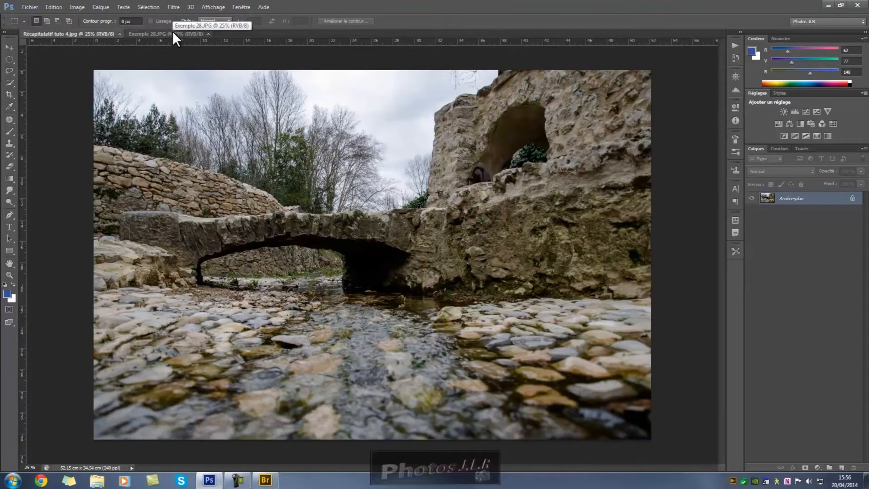
# Arrange the two open images side by side with the 2 vignettes verticales layout
pyautogui.click(246, 6)
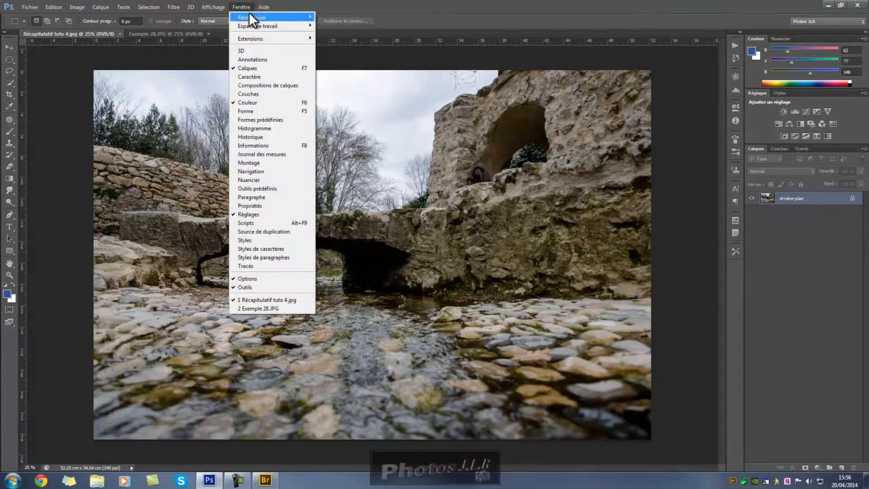
pyautogui.moveTo(249, 15)
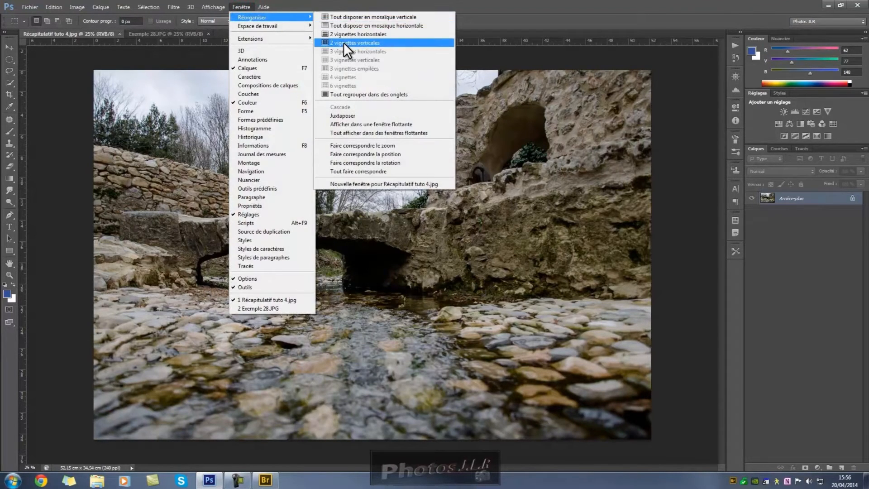
pyautogui.click(356, 42)
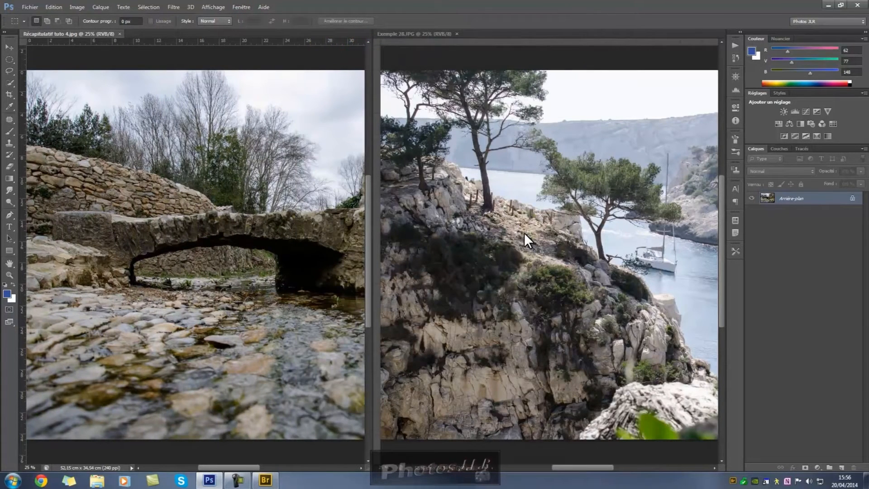
# Copy the Récapitulatif tuto 4 photo into Exemple 28 as a new layer using the Move tool
pyautogui.click(8, 47)
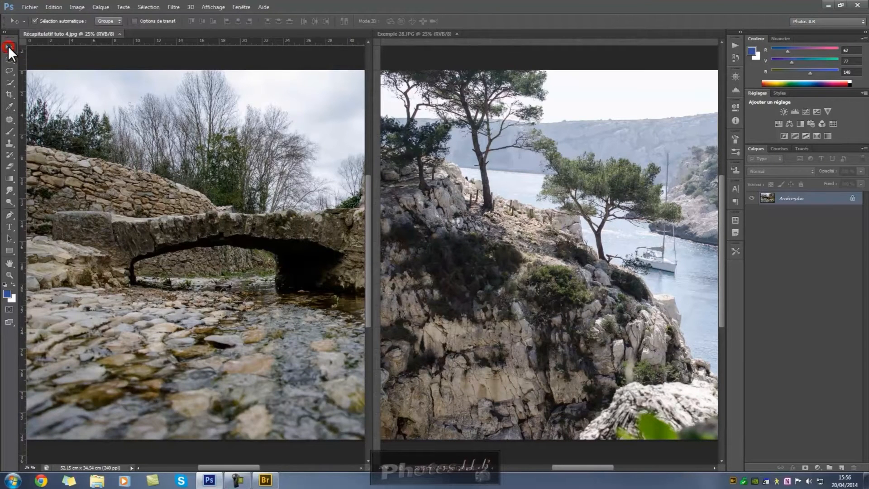
pyautogui.moveTo(165, 182); pyautogui.dragTo(543, 186)
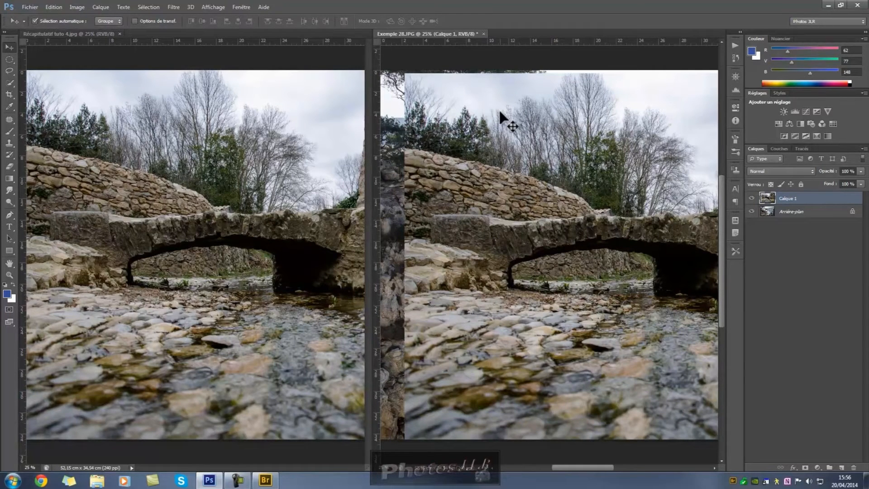
# Regroup the two images into tabs and align the copied bridge photo with the canvas edges in Exemple 28
pyautogui.click(243, 8)
pyautogui.moveTo(270, 16)
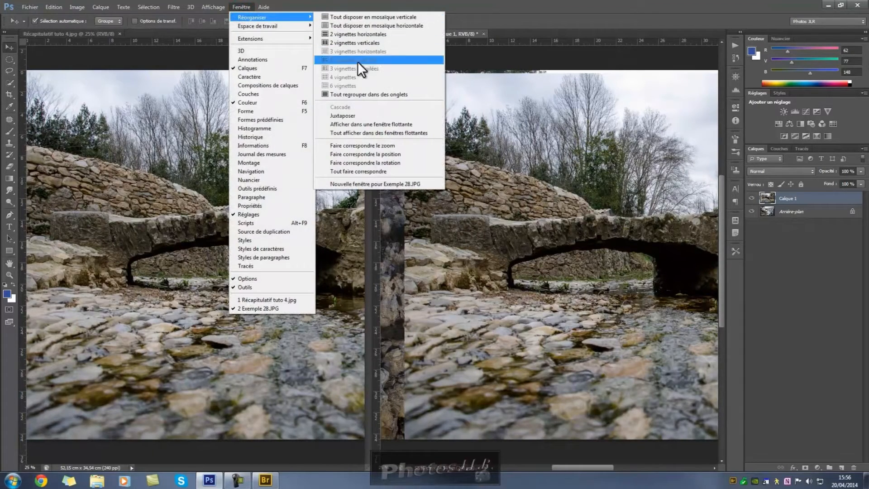
pyautogui.click(361, 94)
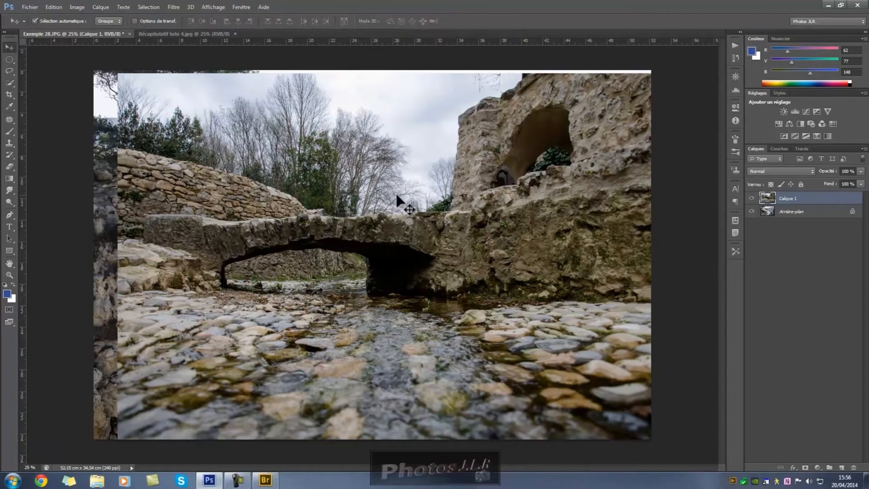
pyautogui.moveTo(369, 195); pyautogui.dragTo(345, 195)
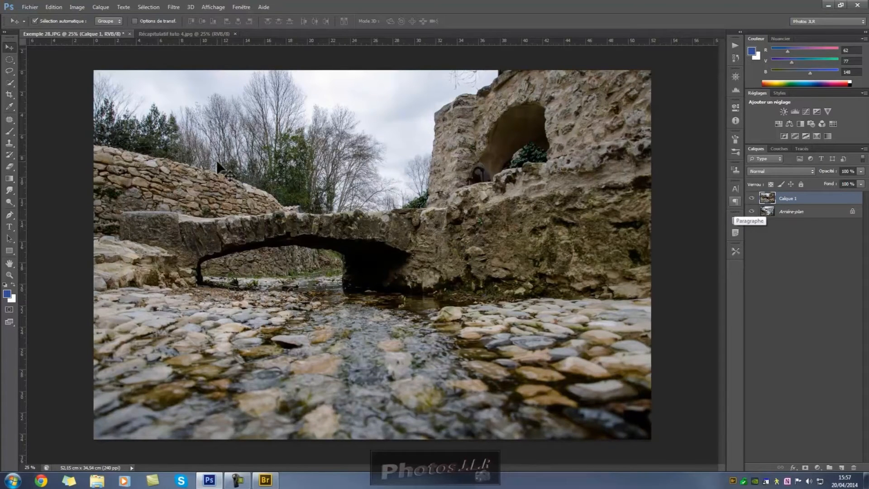
# Close Exemple 28 without saving its changes
pyautogui.click(129, 33)
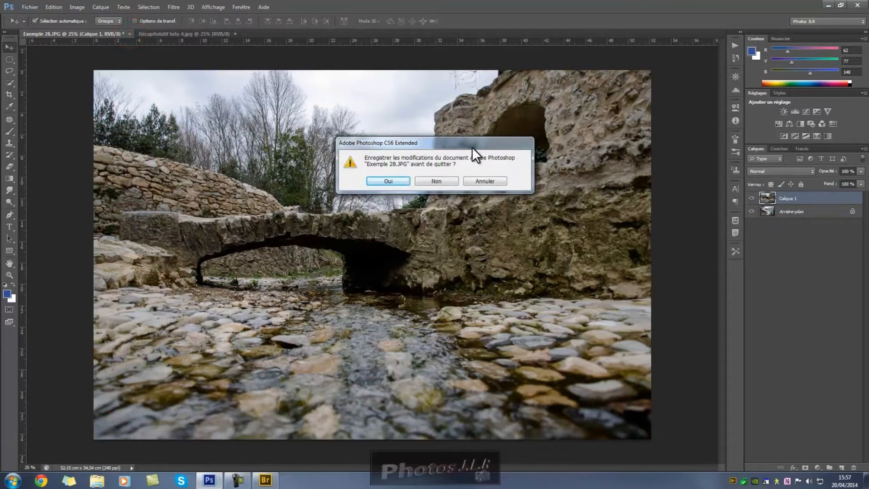
pyautogui.click(436, 181)
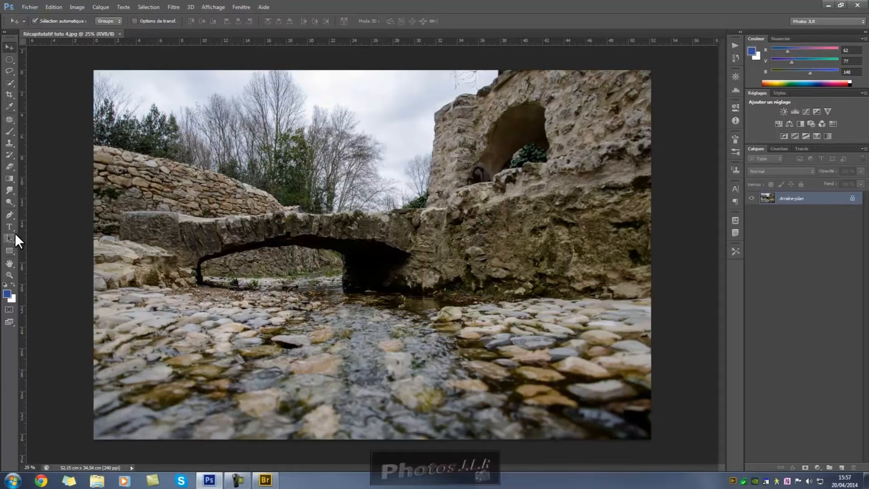
# Activate the Brush tool and enlarge its tip to about 721 px directly on the image
pyautogui.click(9, 119)
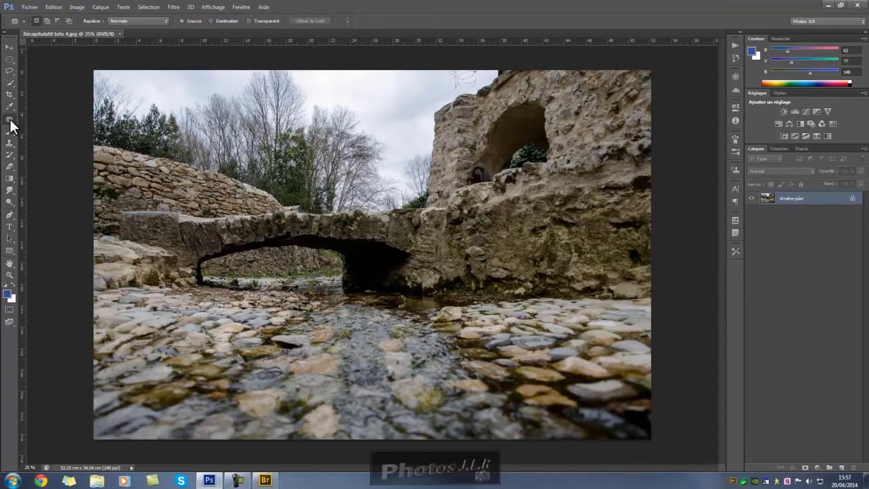
pyautogui.click(10, 132)
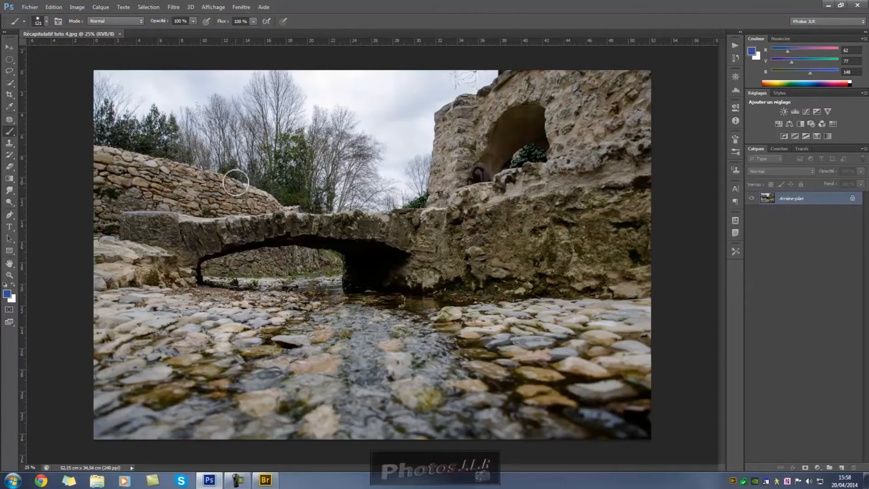
pyautogui.keyDown('alt'); pyautogui.rightClick(236, 181); pyautogui.keyUp('alt')
pyautogui.moveTo(245, 181)
pyautogui.mouseDown()
pyautogui.moveTo(325, 178)
pyautogui.moveTo(251, 184)
pyautogui.moveTo(261, 185)
pyautogui.mouseUp()
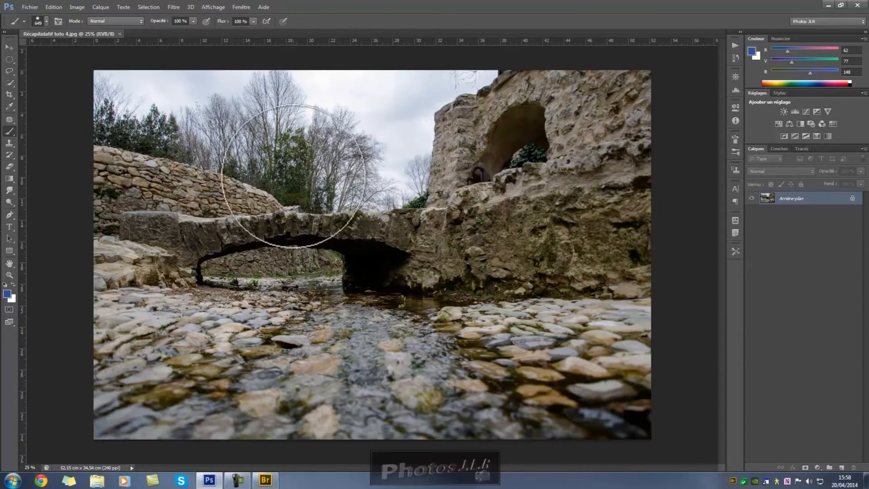
pyautogui.moveTo(289, 162)
pyautogui.mouseDown()
pyautogui.moveTo(301, 161)
pyautogui.moveTo(288, 161)
pyautogui.mouseUp()
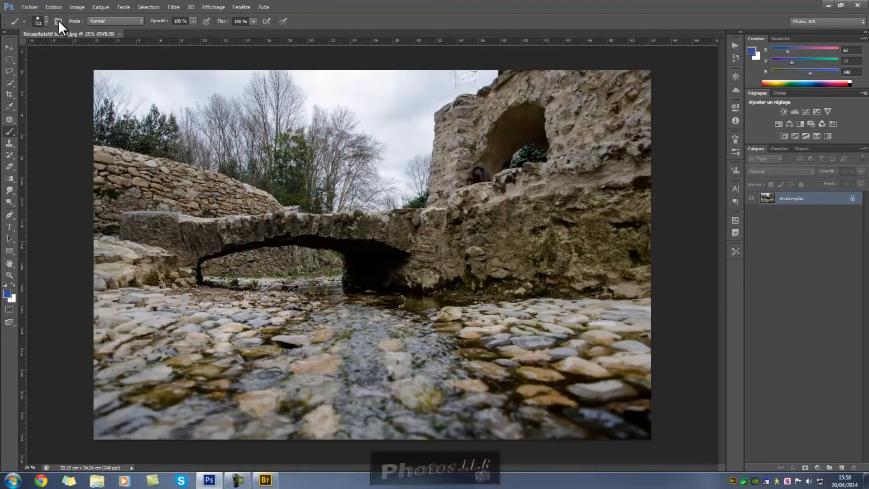
# Readjust the brush diameter directly over the photo to about 697 px
pyautogui.moveTo(172, 26)
pyautogui.mouseDown()
pyautogui.moveTo(63, 23)
pyautogui.moveTo(169, 26)
pyautogui.mouseUp()
pyautogui.moveTo(246, 166)
pyautogui.mouseDown()
pyautogui.moveTo(255, 165)
pyautogui.moveTo(246, 165)
pyautogui.mouseUp()
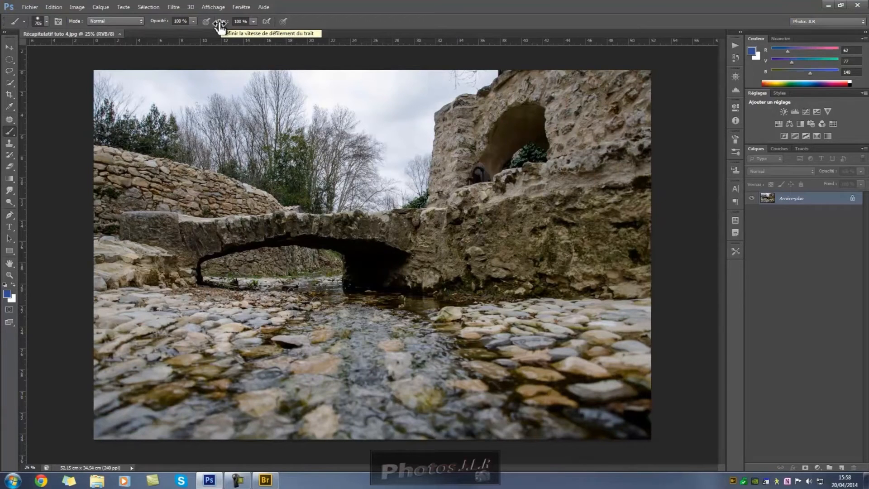
pyautogui.moveTo(244, 179)
pyautogui.mouseDown()
pyautogui.moveTo(237, 86)
pyautogui.moveTo(237, 122)
pyautogui.moveTo(237, 96)
pyautogui.mouseUp()
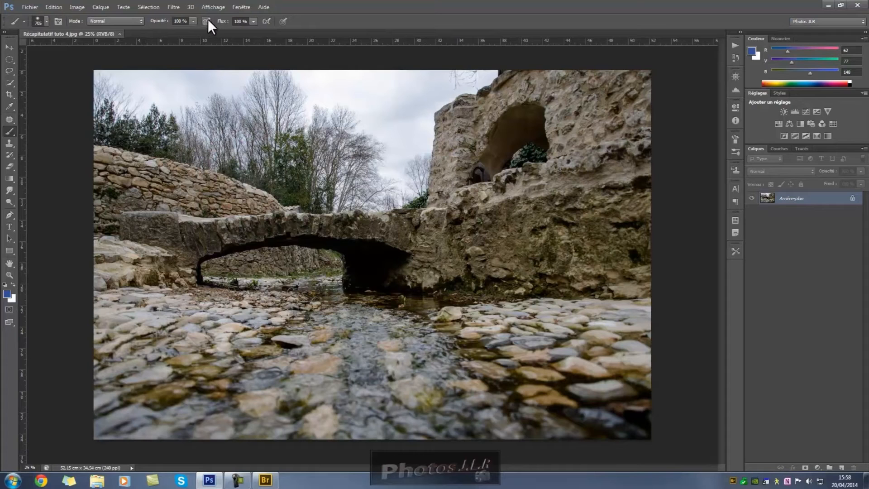
pyautogui.moveTo(282, 183); pyautogui.dragTo(278, 148)
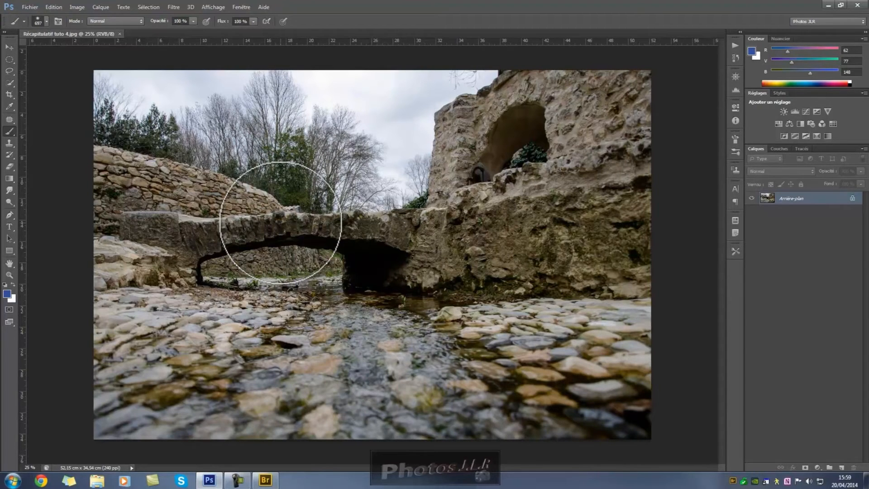
# Bring up the brush size and hardness settings, then adjust hardness directly on the image and set the diameter to about 905 px
pyautogui.rightClick(280, 222)
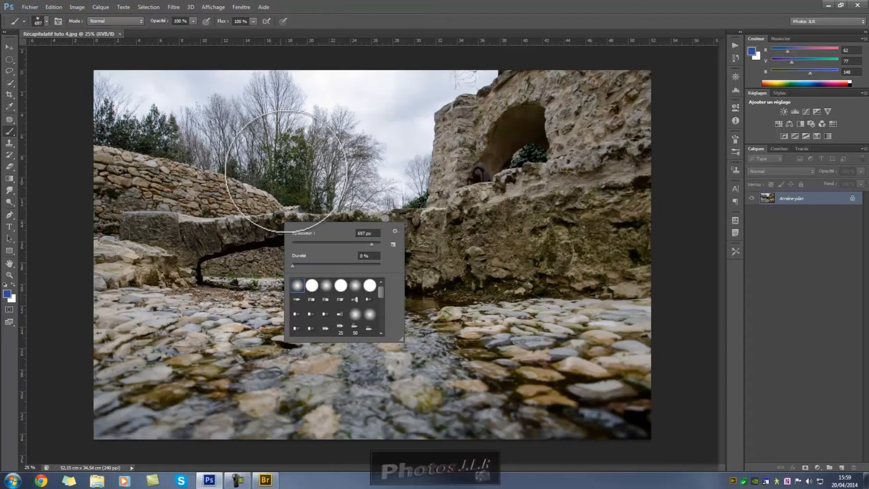
pyautogui.keyDown('alt'); pyautogui.rightClick(282, 170); pyautogui.keyUp('alt')
pyautogui.moveTo(282, 152); pyautogui.dragTo(282, 203)
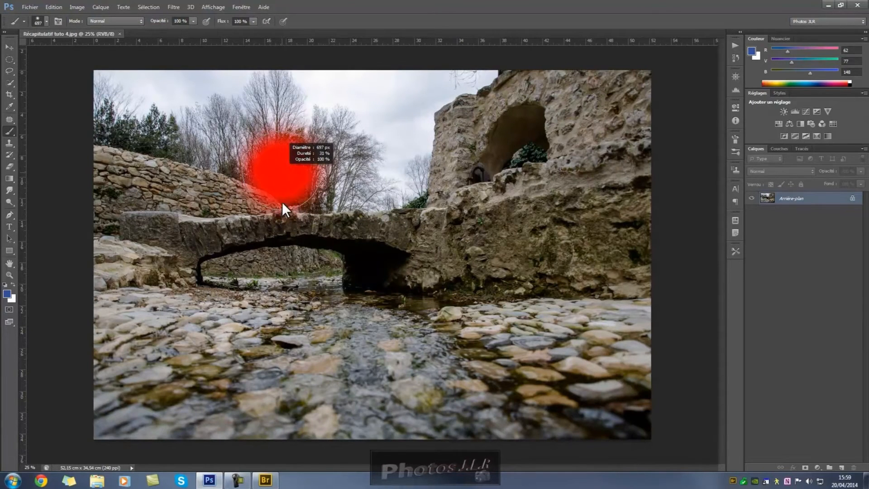
pyautogui.moveTo(282, 170)
pyautogui.mouseDown()
pyautogui.moveTo(331, 174)
pyautogui.moveTo(265, 176)
pyautogui.moveTo(324, 177)
pyautogui.moveTo(277, 177)
pyautogui.mouseUp()
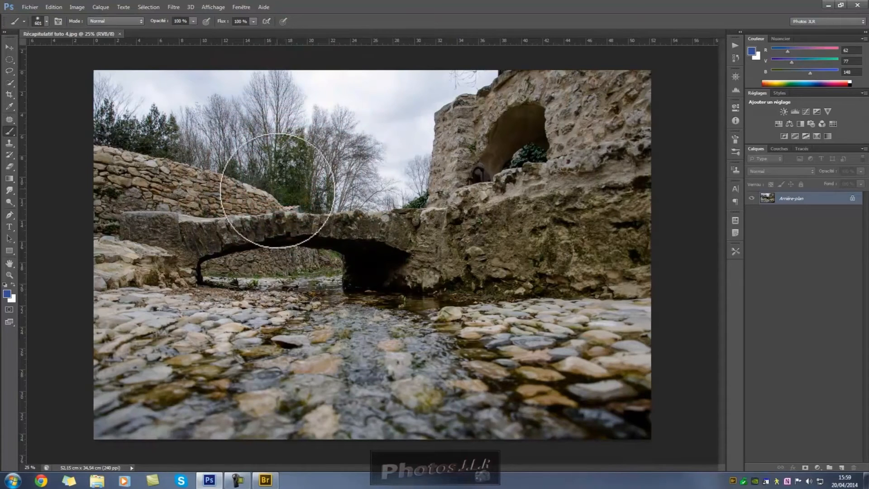
pyautogui.moveTo(273, 281)
pyautogui.mouseDown()
pyautogui.moveTo(298, 278)
pyautogui.moveTo(294, 224)
pyautogui.moveTo(289, 295)
pyautogui.moveTo(286, 213)
pyautogui.moveTo(281, 278)
pyautogui.mouseUp()
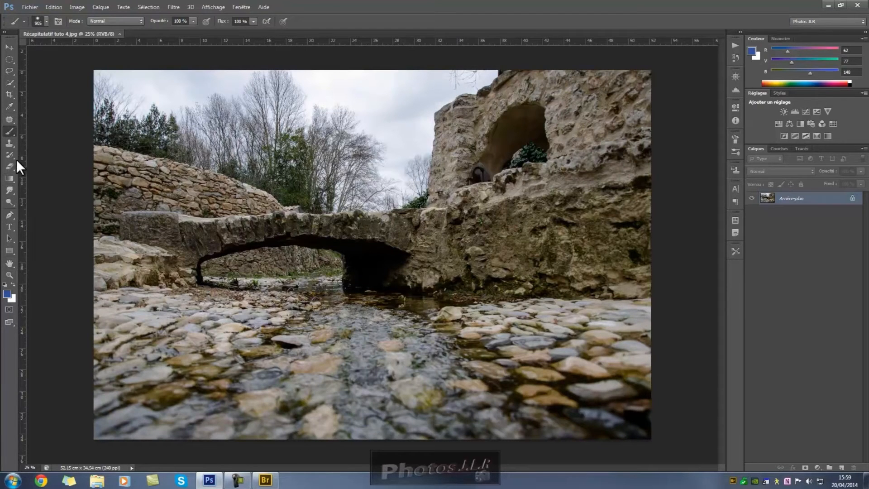
# Resize the Smudge tool's tip to about 653 px on the image, and resize the Eraser tool's tip the same way
pyautogui.click(10, 189)
pyautogui.moveTo(255, 193)
pyautogui.mouseDown()
pyautogui.moveTo(292, 194)
pyautogui.moveTo(272, 194)
pyautogui.mouseUp()
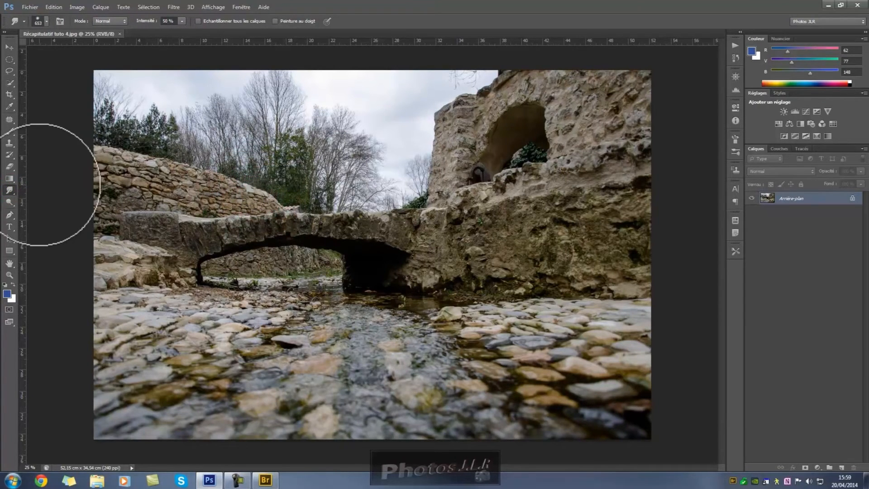
pyautogui.click(10, 167)
pyautogui.moveTo(210, 181); pyautogui.dragTo(240, 182)
# Resize the History Brush tip to about 629 px on the image and display the document's history states
pyautogui.click(10, 155)
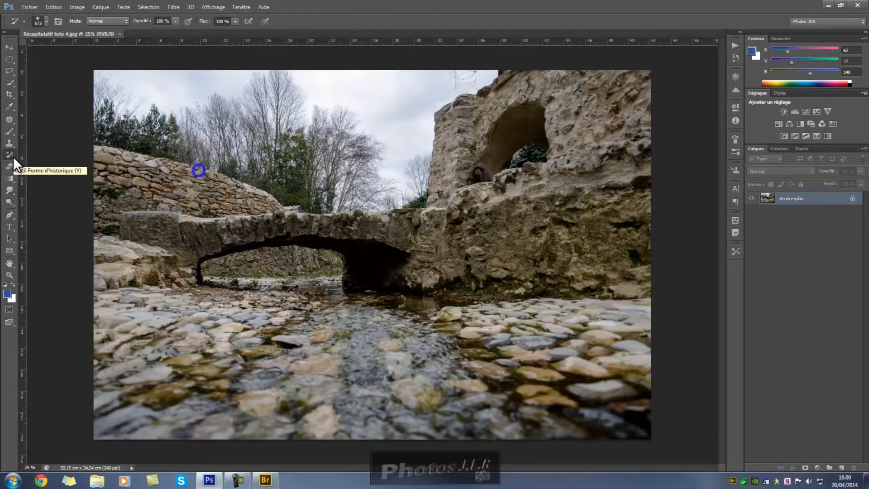
pyautogui.moveTo(189, 181)
pyautogui.mouseDown()
pyautogui.moveTo(205, 181)
pyautogui.moveTo(193, 181)
pyautogui.mouseUp()
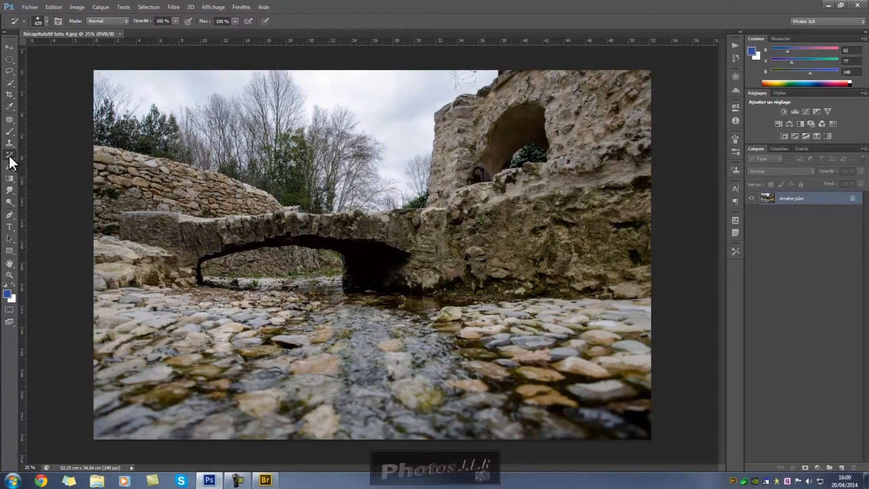
pyautogui.click(736, 57)
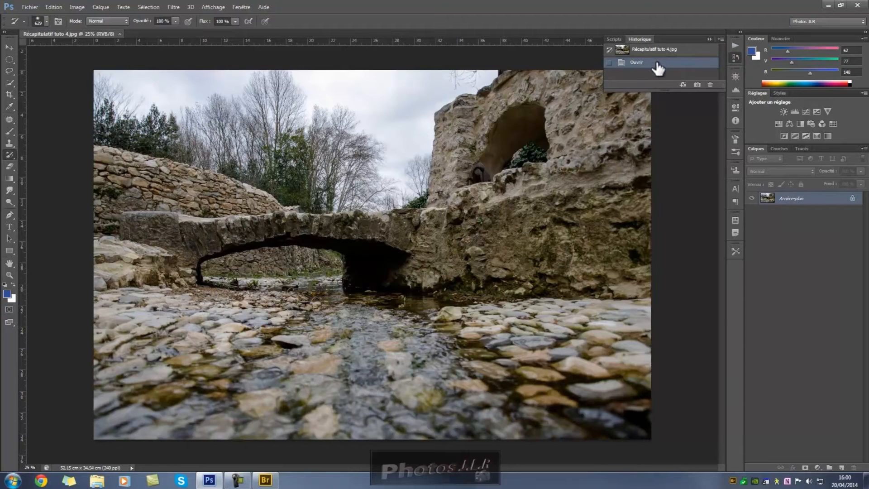
# Hide the history states and resize the History Brush tip to about 757 px directly on the image
pyautogui.click(709, 39)
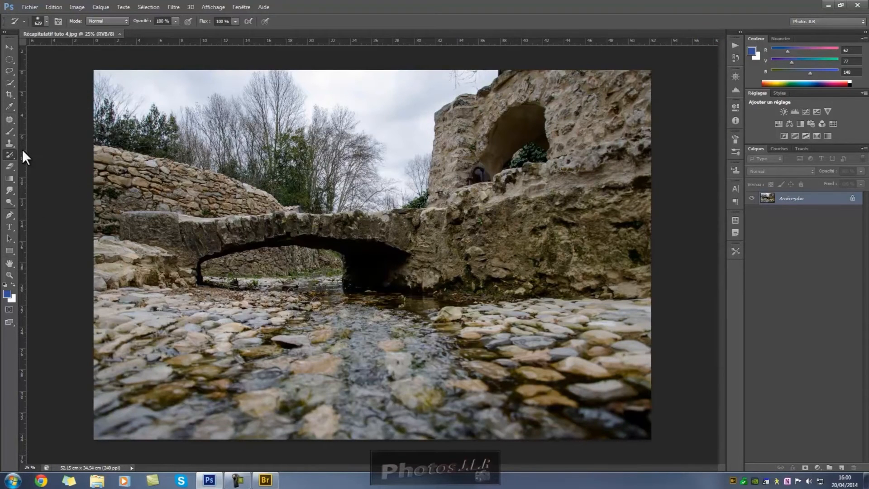
pyautogui.moveTo(311, 219)
pyautogui.mouseDown()
pyautogui.moveTo(319, 214)
pyautogui.moveTo(314, 173)
pyautogui.moveTo(312, 214)
pyautogui.mouseUp()
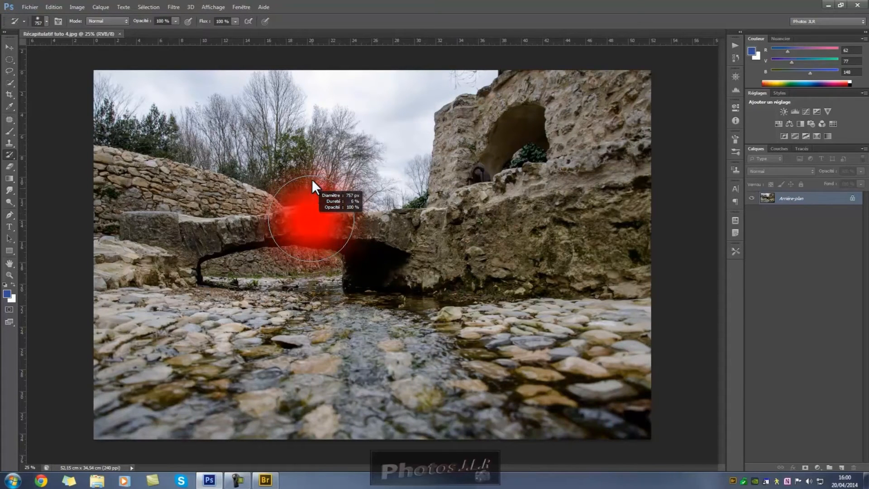
pyautogui.moveTo(312, 167)
pyautogui.mouseDown()
pyautogui.moveTo(311, 221)
pyautogui.moveTo(308, 165)
pyautogui.mouseUp()
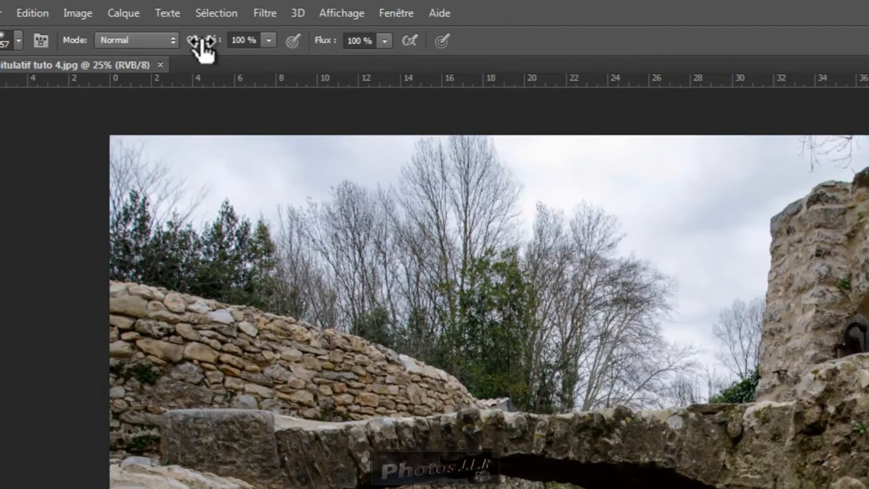
# Lower the History Brush opacity to about 89 %, then set it to exactly 20 %
pyautogui.moveTo(205, 46)
pyautogui.mouseDown()
pyautogui.moveTo(192, 47)
pyautogui.moveTo(209, 48)
pyautogui.mouseUp()
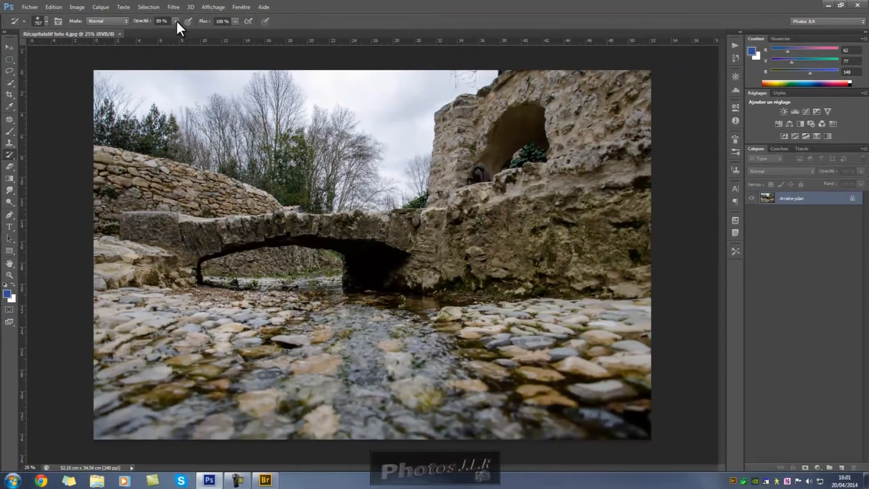
pyautogui.click(176, 21)
pyautogui.moveTo(156, 21); pyautogui.dragTo(170, 20)
pyautogui.write('20')
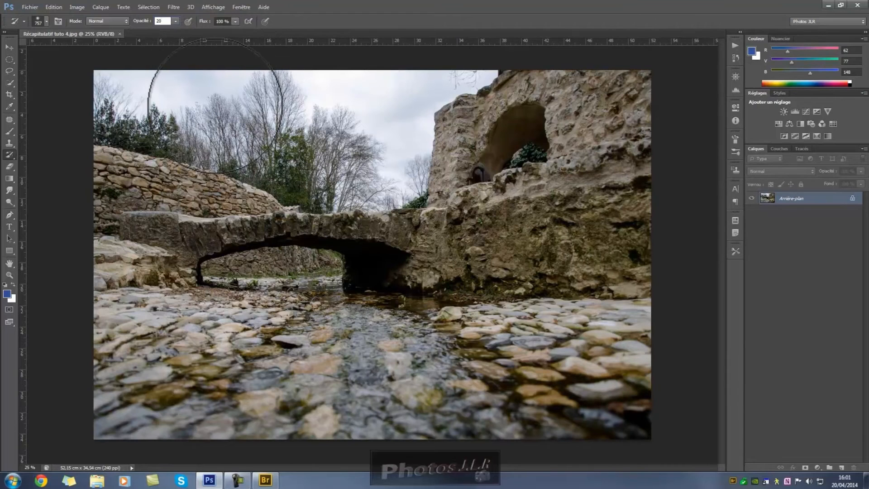
pyautogui.click(215, 105)
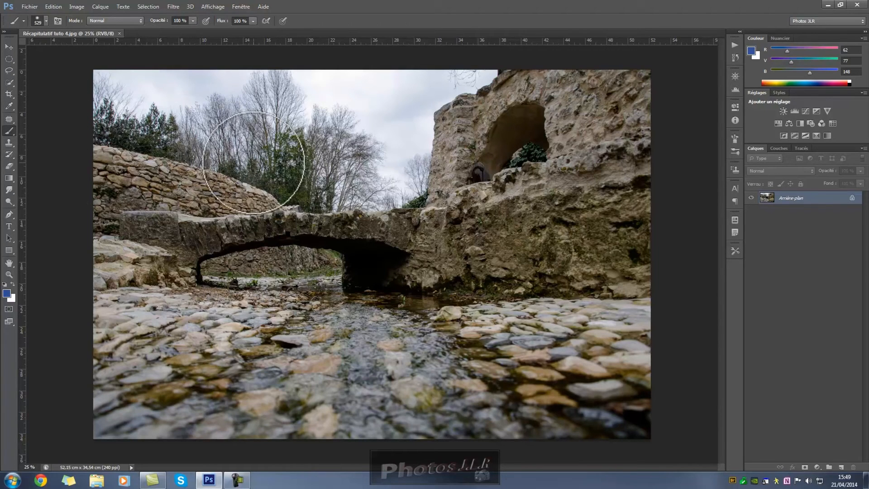
# Resize the Brush tool's tip to about 641 px on the image, and show then hide its detailed tip settings
pyautogui.moveTo(254, 163)
pyautogui.mouseDown()
pyautogui.moveTo(265, 160)
pyautogui.moveTo(251, 159)
pyautogui.moveTo(261, 156)
pyautogui.moveTo(257, 113)
pyautogui.mouseUp()
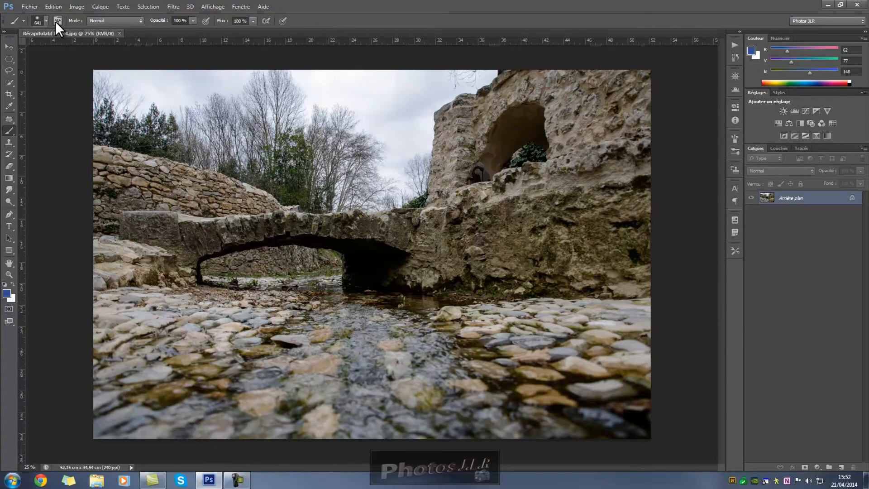
pyautogui.click(58, 20)
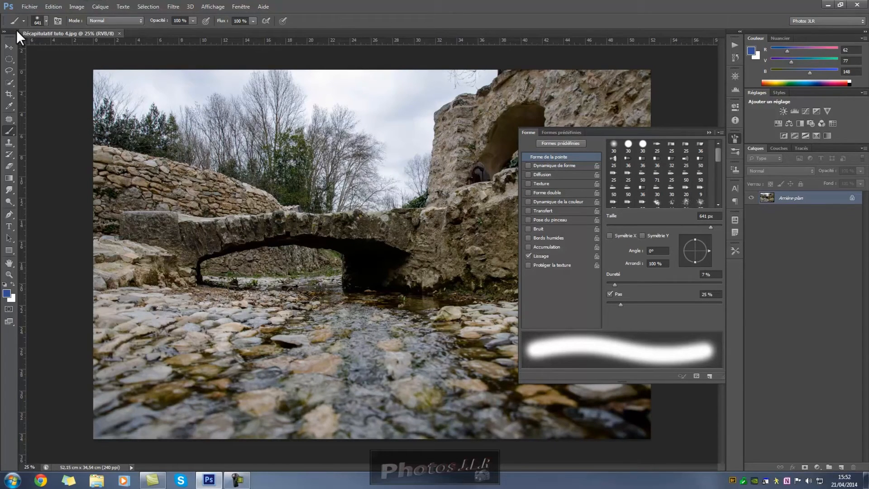
pyautogui.click(56, 21)
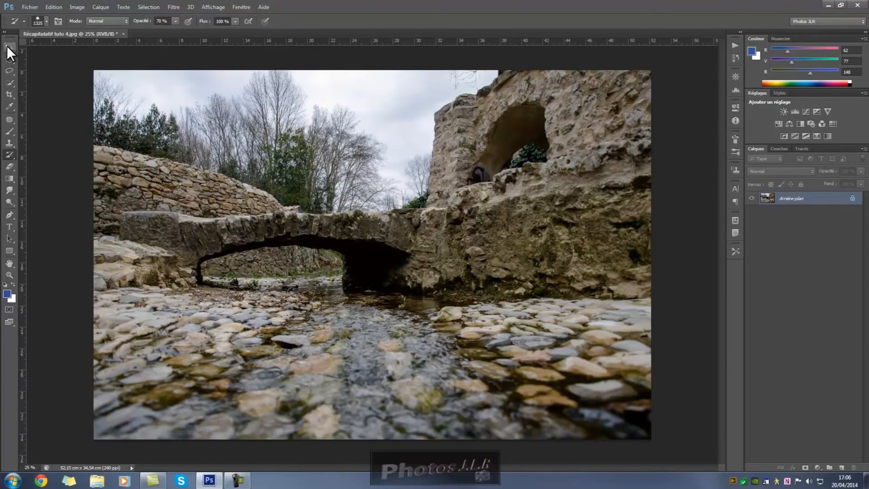
# With the Move tool active, examine the stones under the bridge arch at pixel level, then view the whole photo again
pyautogui.click(8, 47)
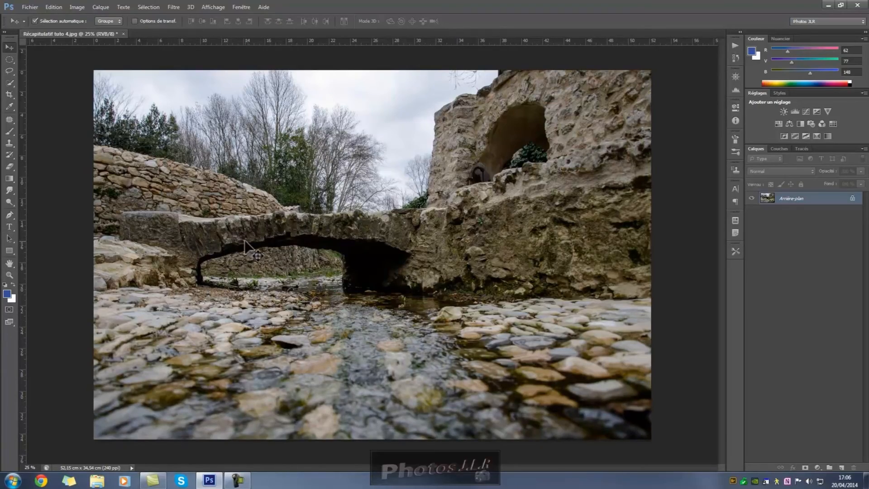
pyautogui.scroll(10, 244, 241)
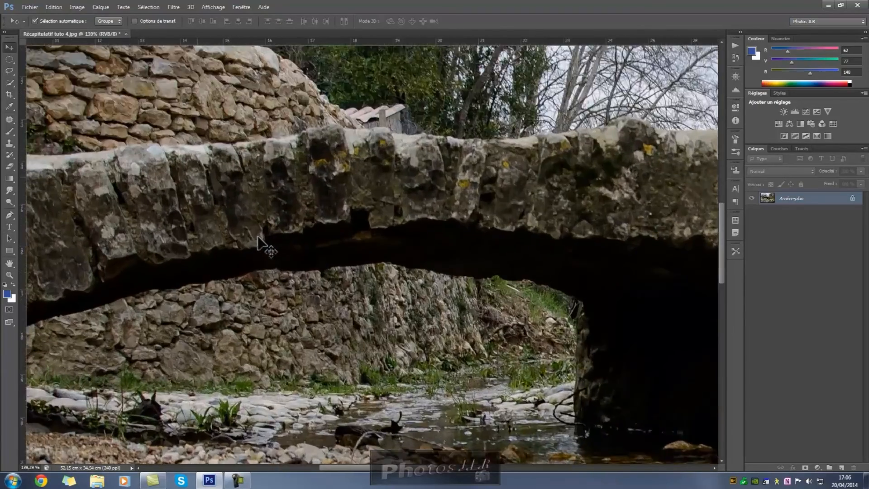
pyautogui.scroll(11, 259, 235)
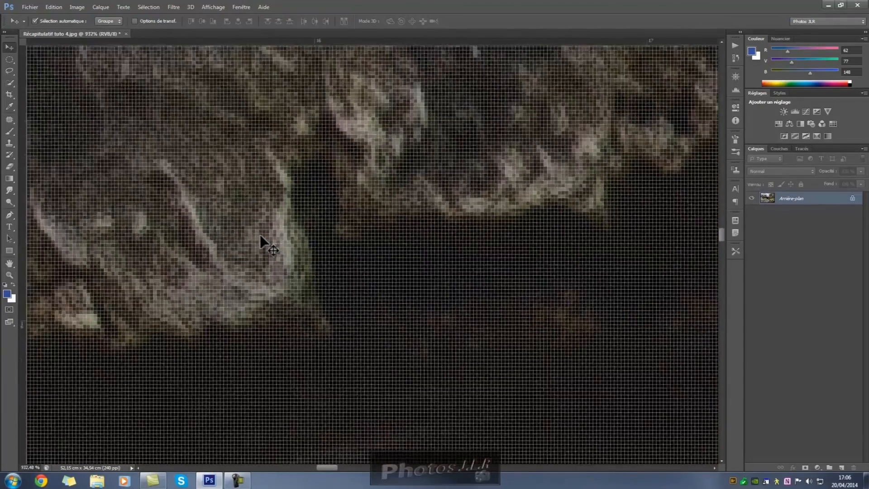
pyautogui.scroll(8, 260, 235)
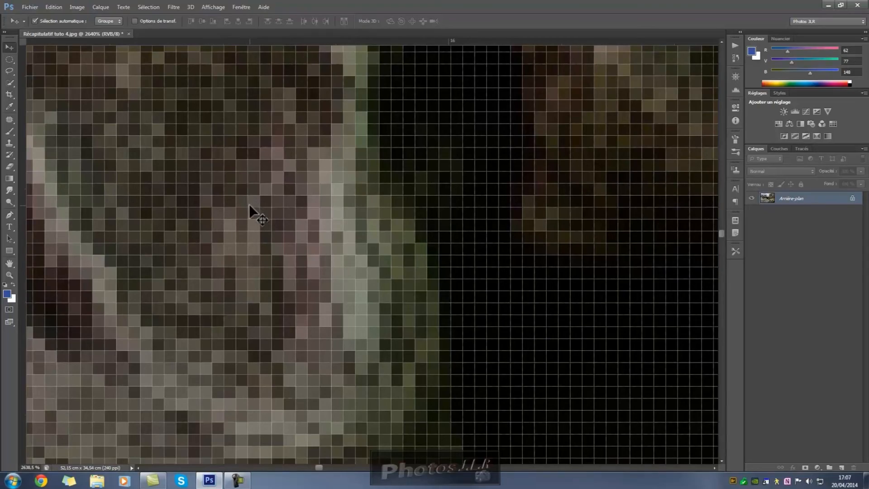
pyautogui.scroll(-7, 248, 202)
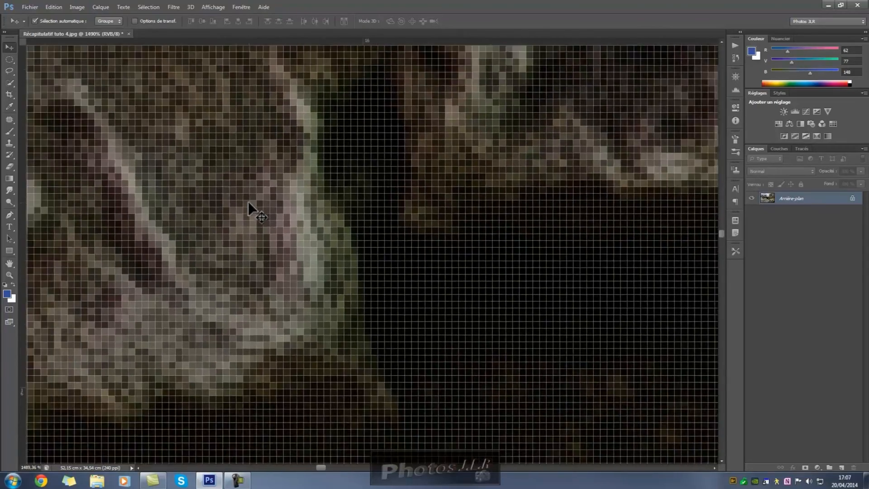
pyautogui.scroll(-6, 248, 201)
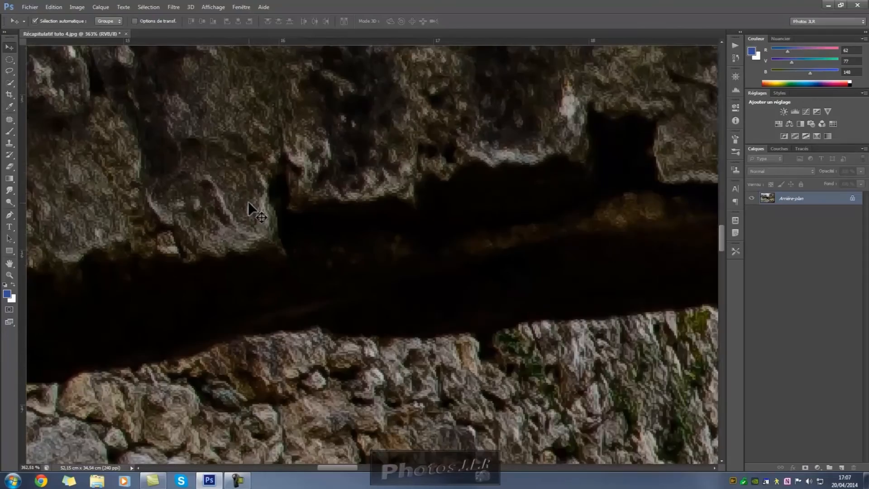
pyautogui.scroll(-6, 248, 201)
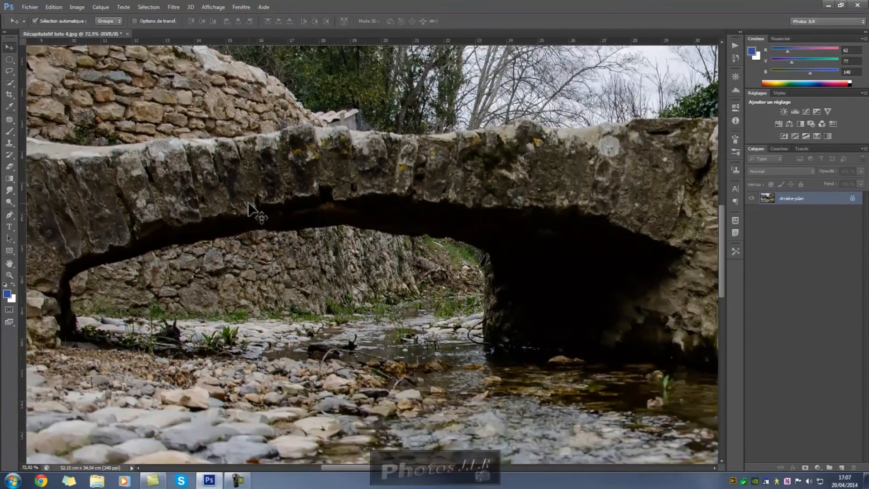
pyautogui.scroll(-2, 248, 202)
pyautogui.scroll(1, 248, 202)
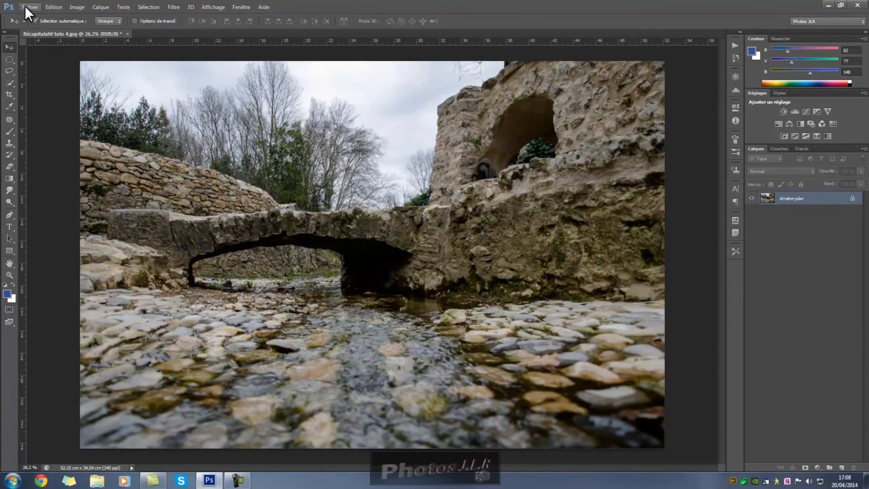
# Review the general preferences, including zooming with the scroll wheel, accept them and try the wheel zoom on the photo with the Move tool
pyautogui.click(53, 7)
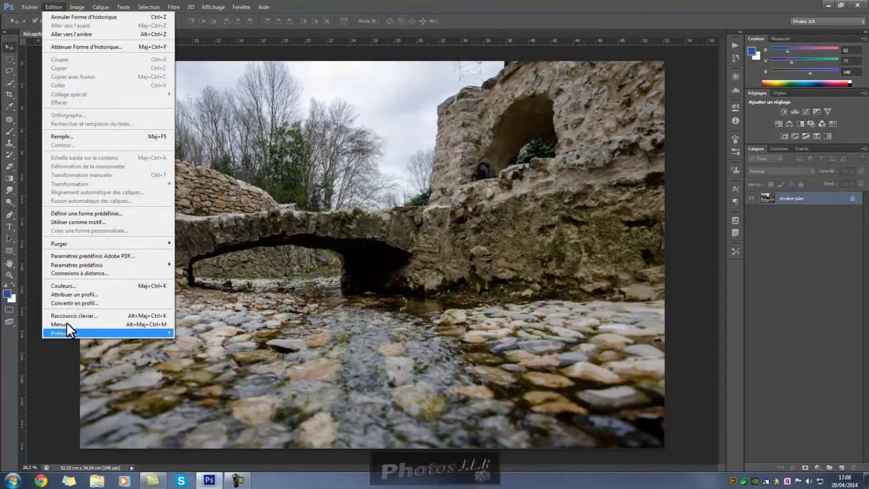
pyautogui.moveTo(65, 333)
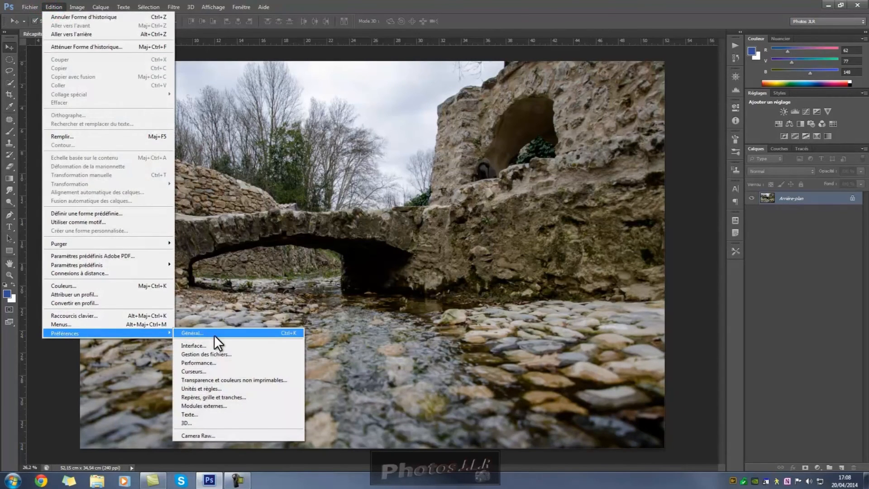
pyautogui.click(201, 334)
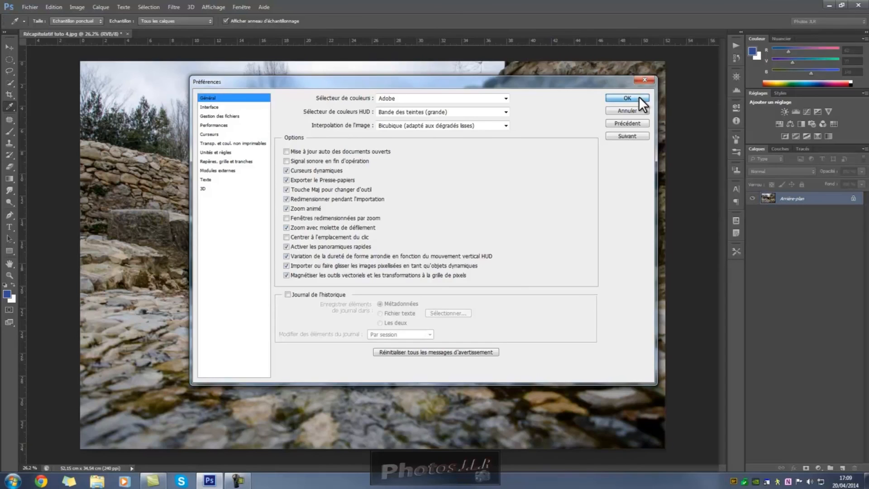
pyautogui.click(627, 98)
pyautogui.press('v')
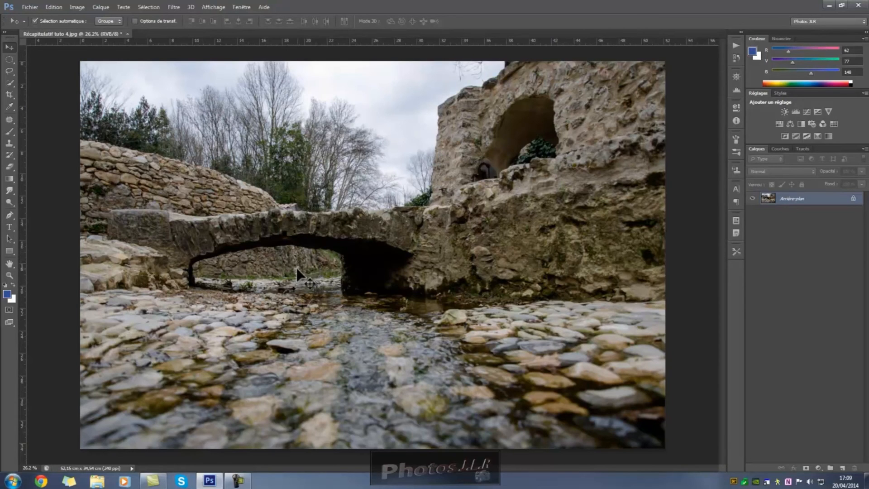
pyautogui.scroll(1, 316, 269)
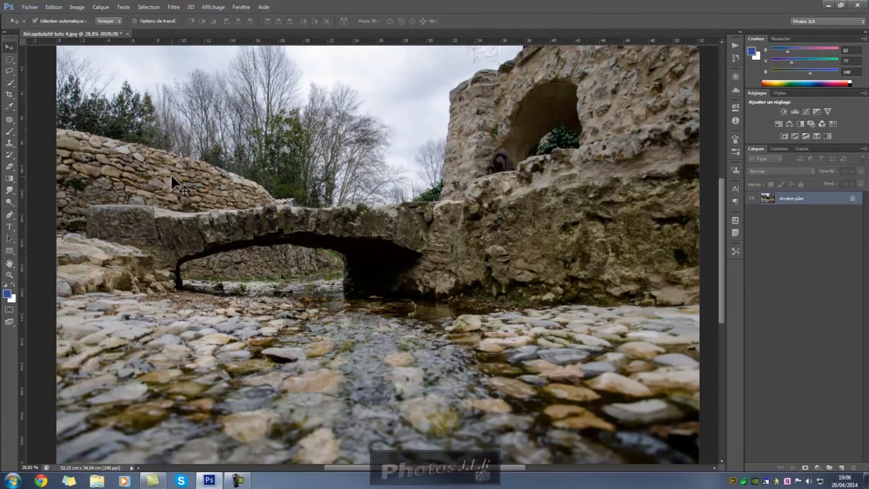
# Review the Save As options for the JPEG photo and leave them without saving
pyautogui.click(30, 6)
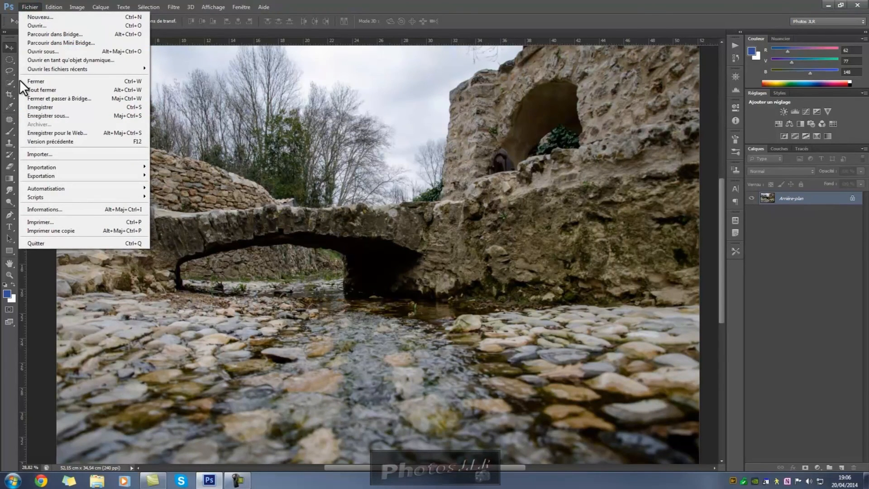
pyautogui.click(45, 116)
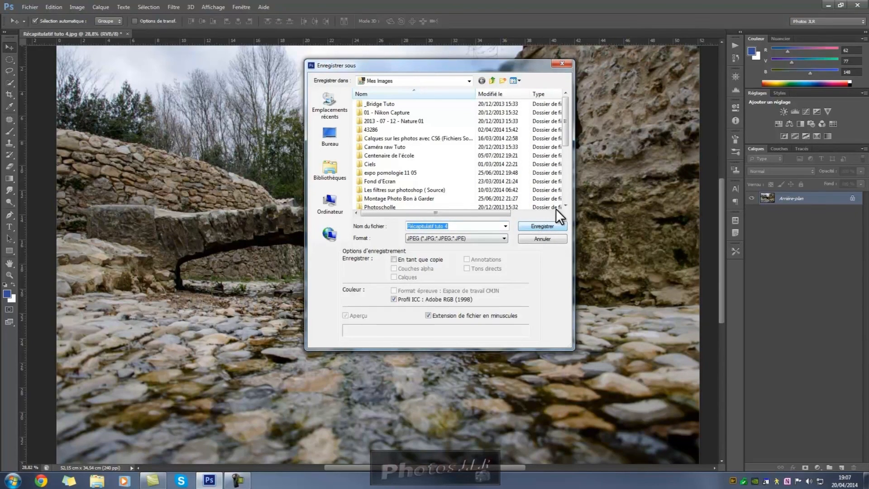
pyautogui.click(562, 64)
# Save the photo under its existing name, Récapitulatif tuto 4.jpg
pyautogui.click(25, 7)
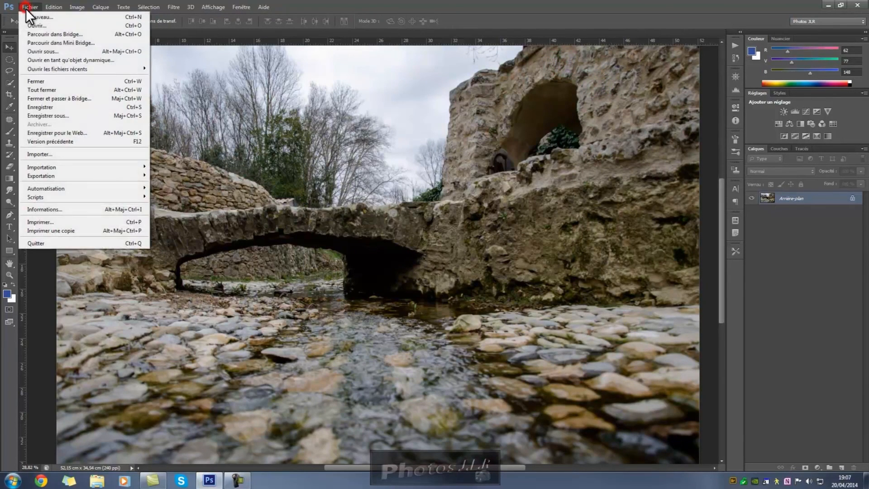
pyautogui.click(41, 107)
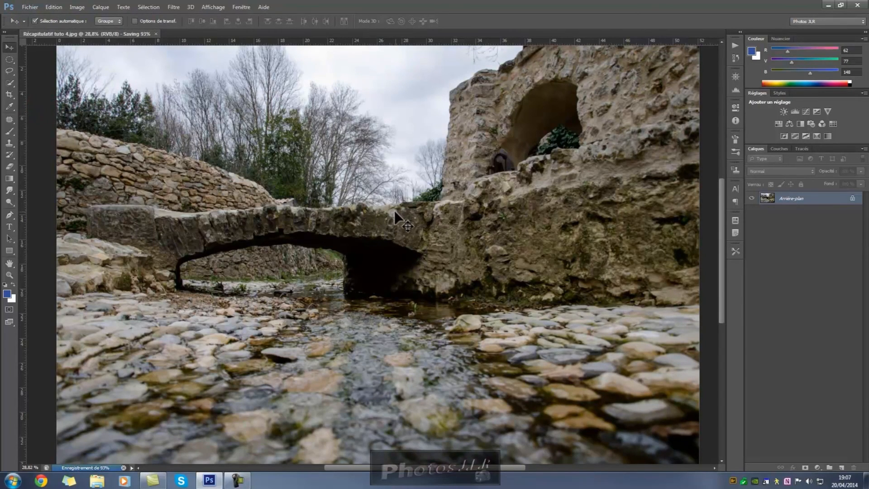